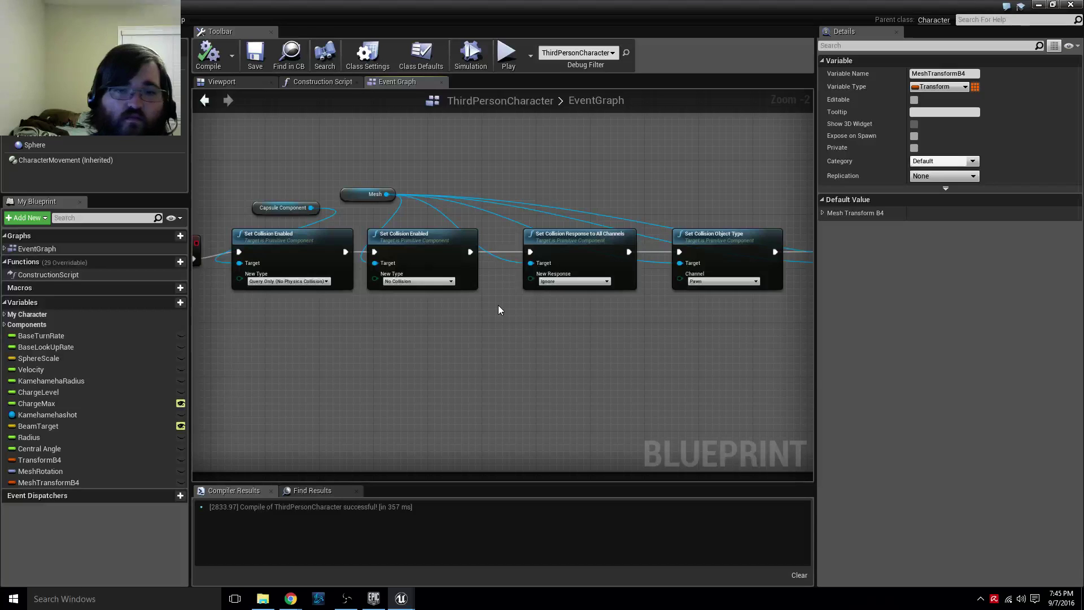
# Set the first Set Collision Enabled node to Collision Enabled (Query and Physics), compile, and return to ThirdPersonExampleMap.
pyautogui.click(310, 277)
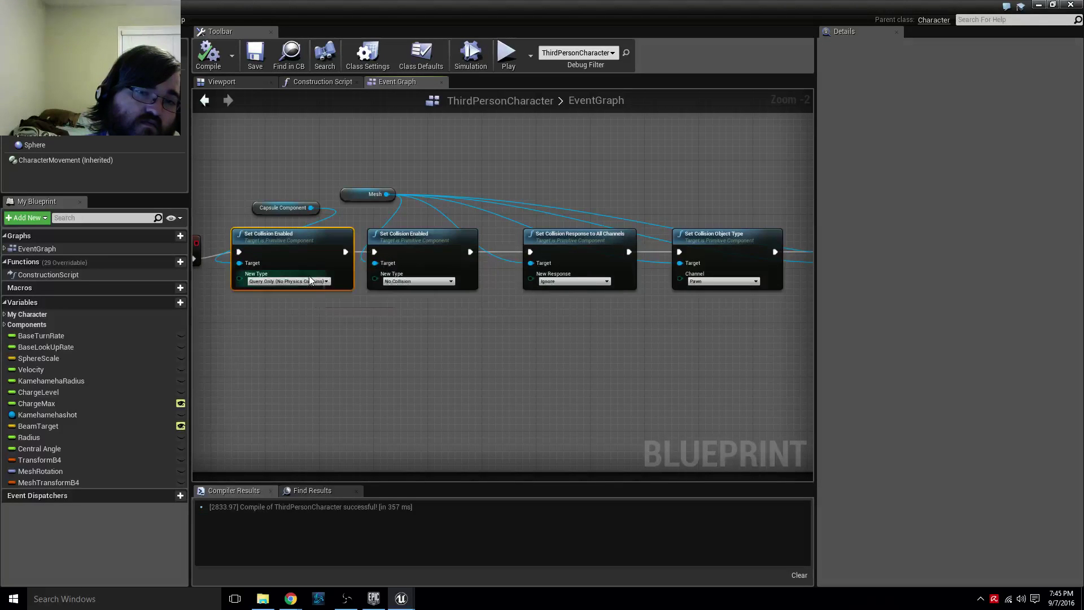
pyautogui.click(311, 282)
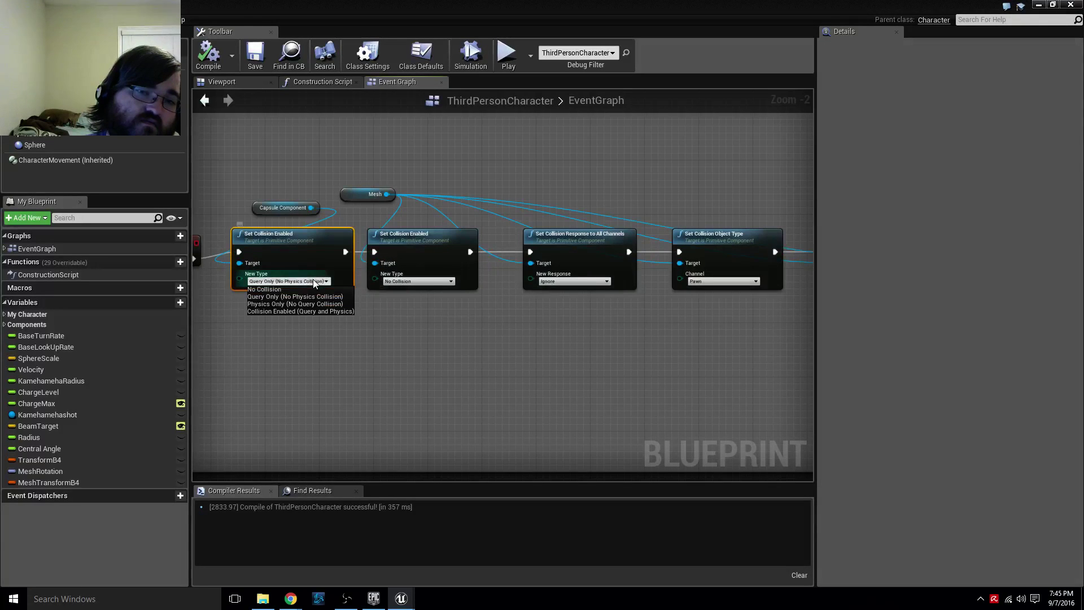
pyautogui.click(282, 311)
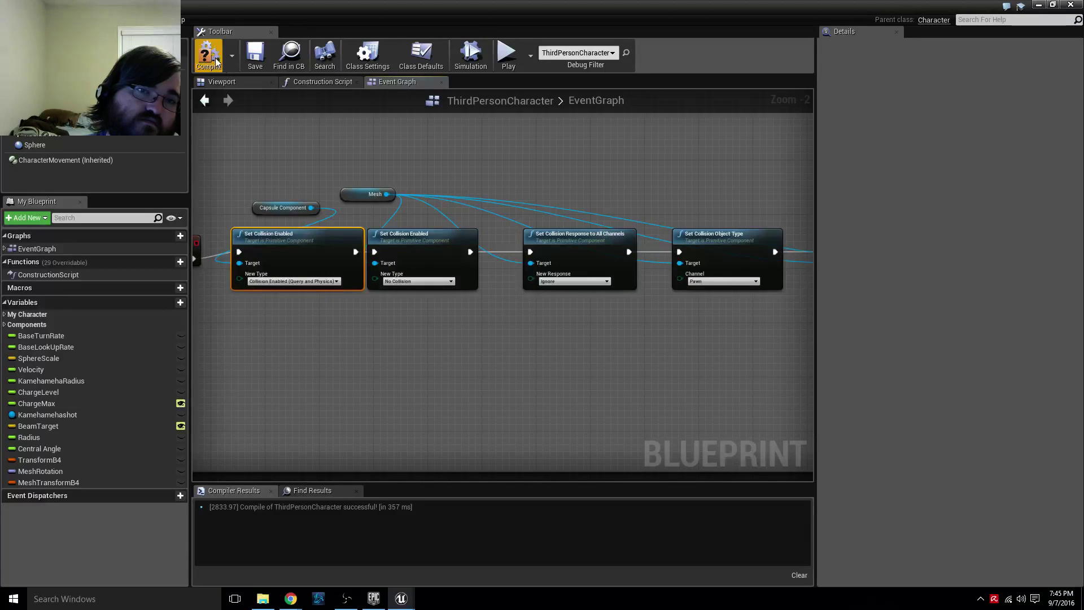
pyautogui.click(254, 57)
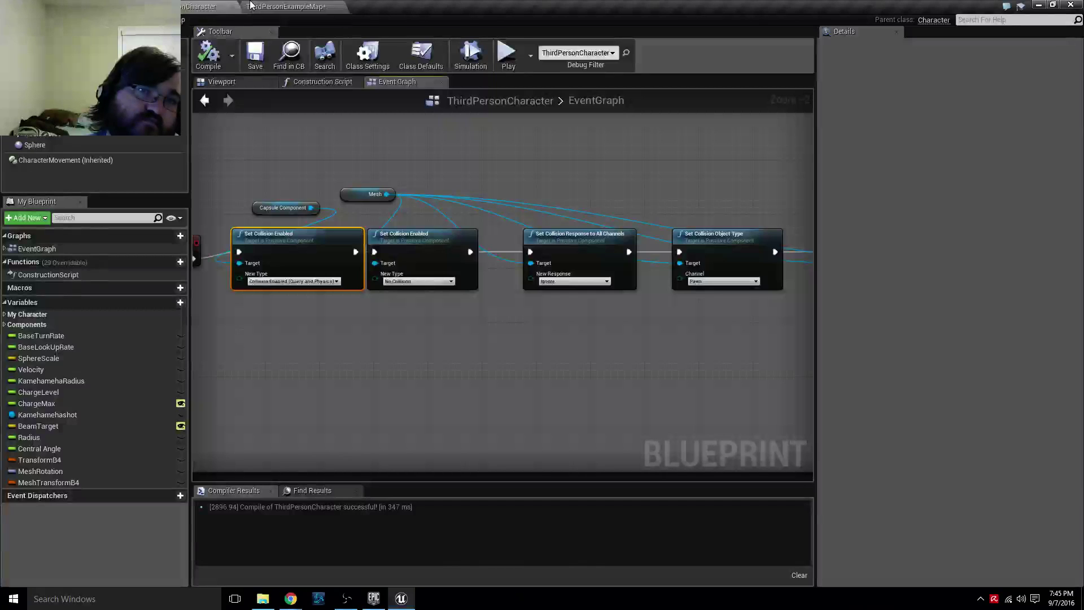
pyautogui.click(251, 5)
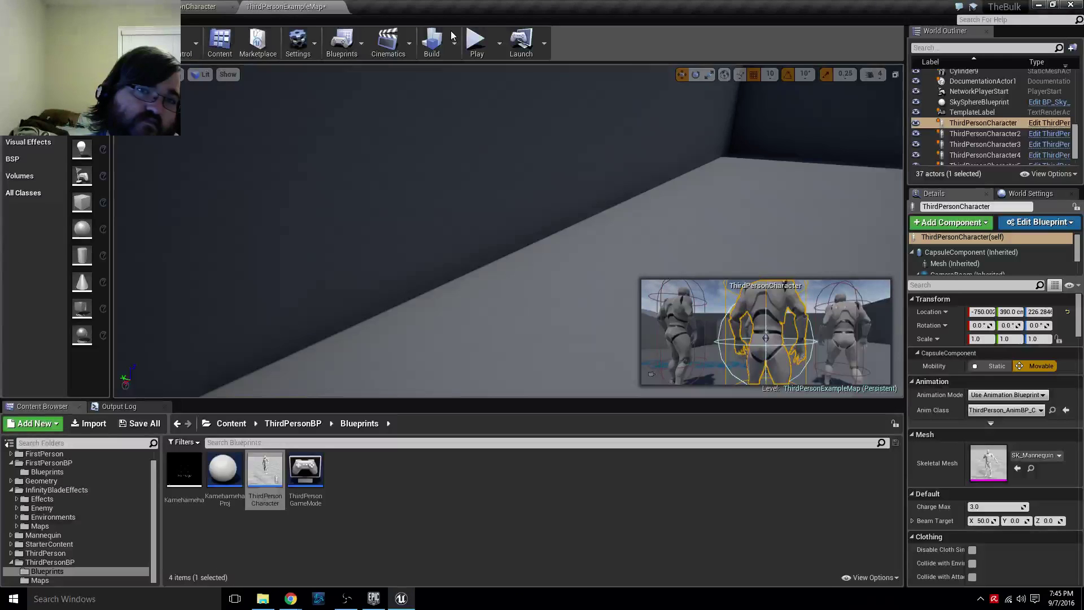
# Run a play-in-editor test of the character in the example map, then stop it.
pyautogui.click(474, 49)
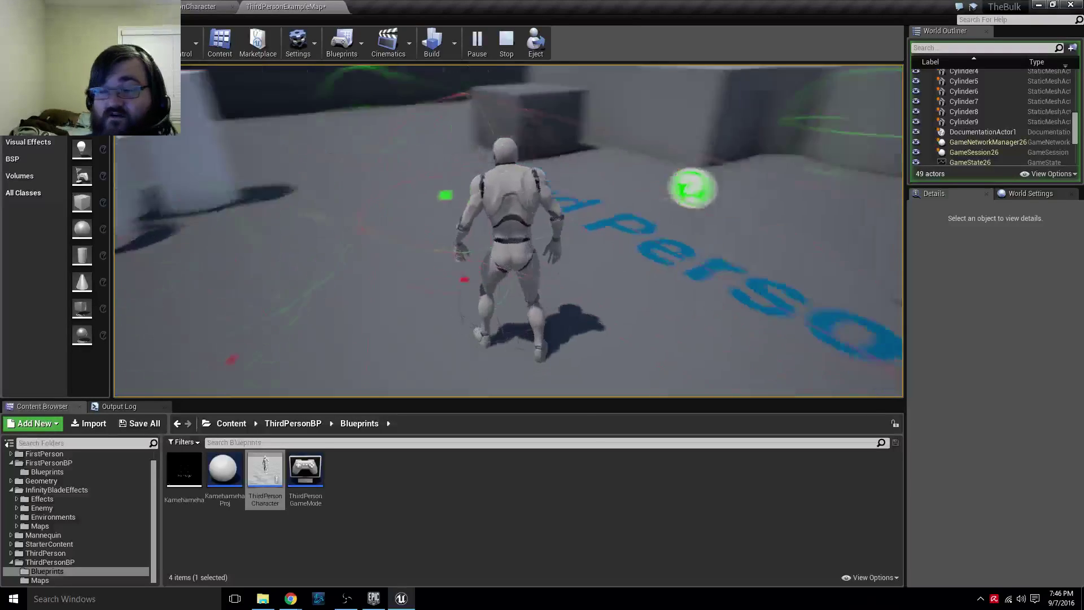
pyautogui.press('Escape')
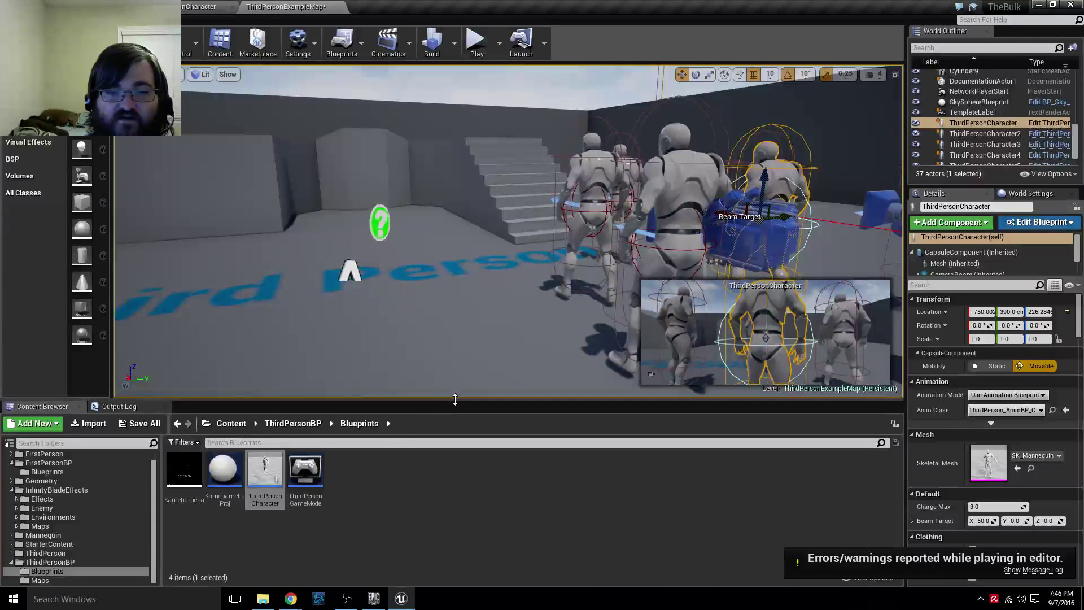
# Enlarge the Content Browser, widen the Modes panel to show actor names, and frame the ThirdPersonCharacter.
pyautogui.moveTo(446, 398); pyautogui.dragTo(460, 336)
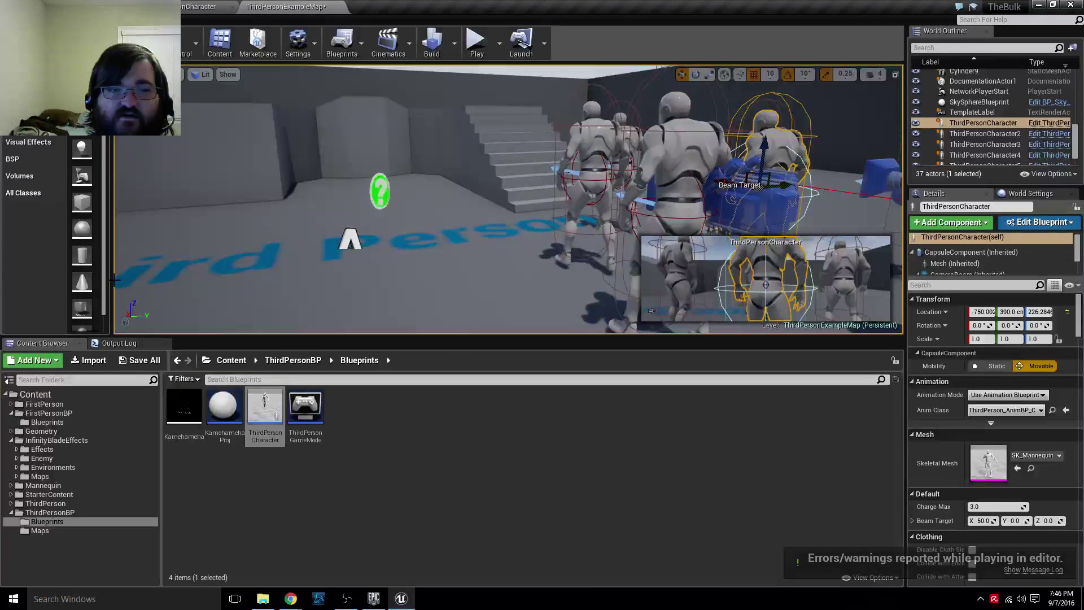
pyautogui.moveTo(111, 280); pyautogui.dragTo(195, 279)
pyautogui.moveTo(429, 226); pyautogui.dragTo(429, 226, button='right')
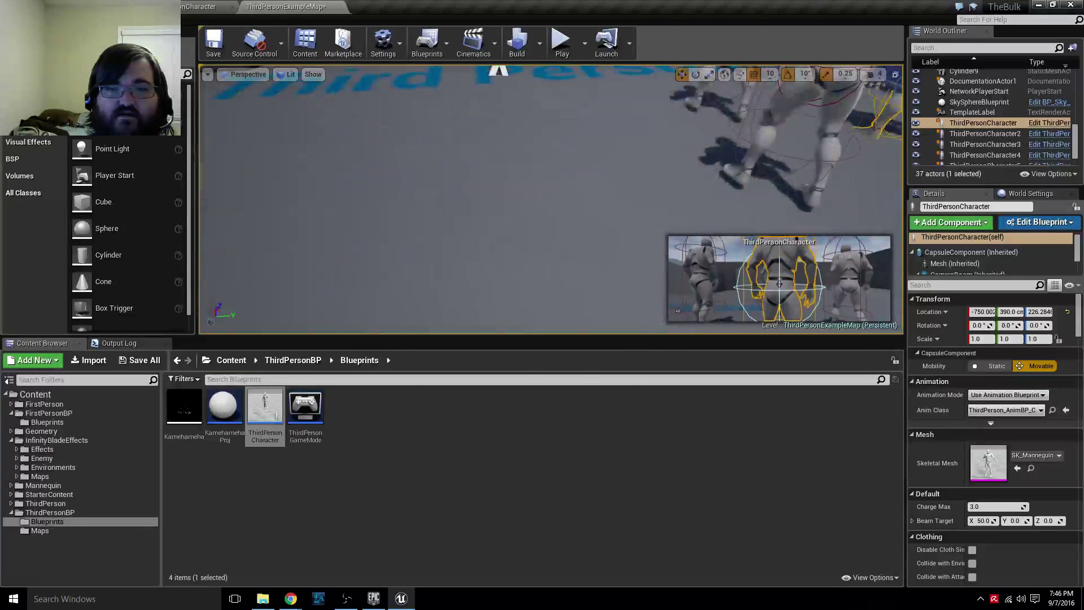
pyautogui.press('f')
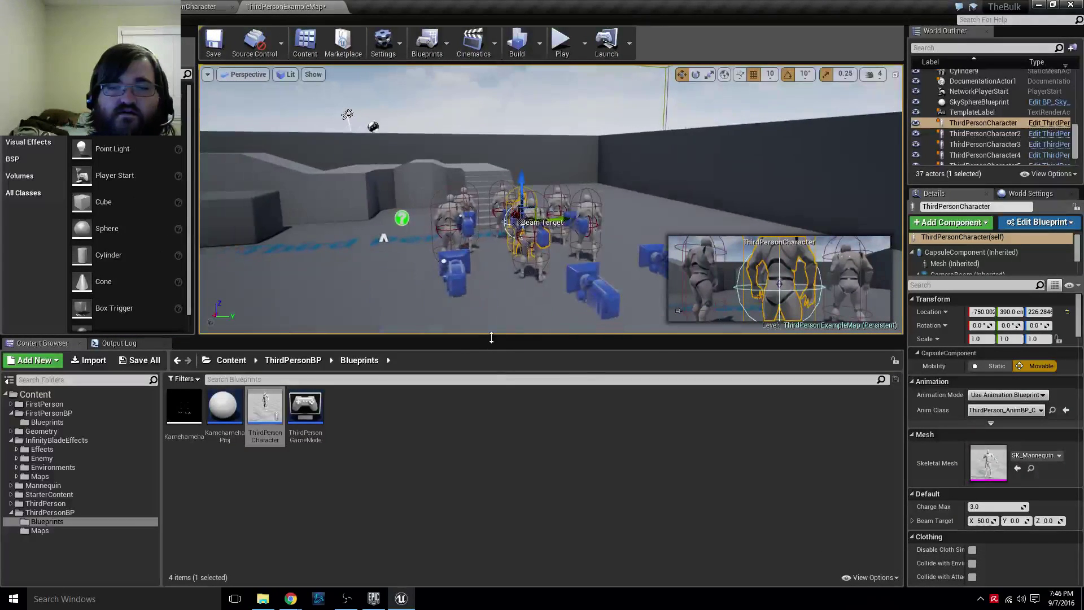
pyautogui.moveTo(491, 337); pyautogui.dragTo(487, 417)
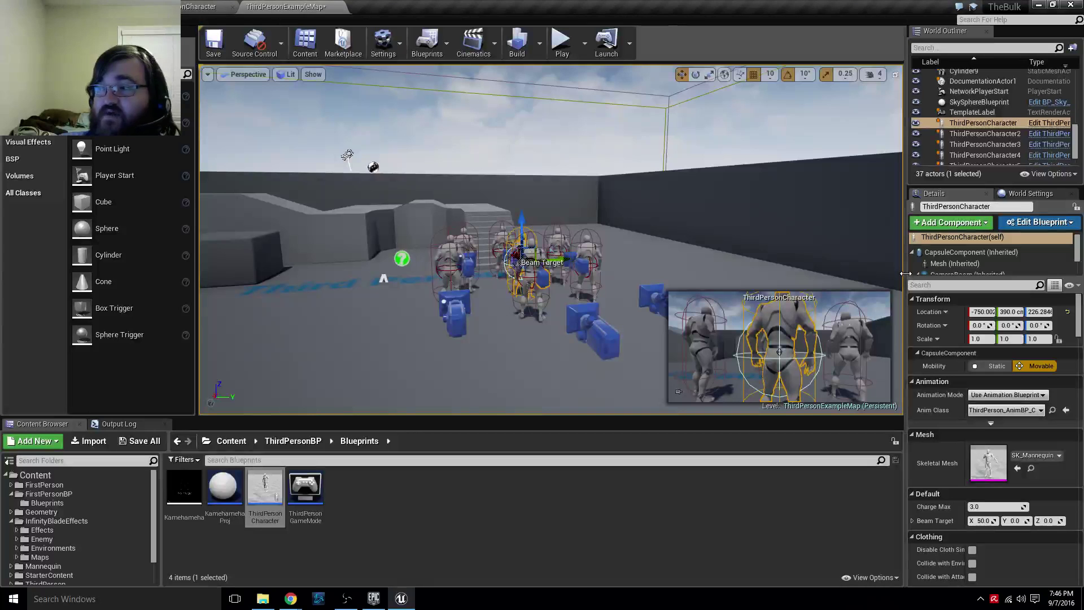
# Orbit and refocus the view on the character group, facing the stairs.
pyautogui.keyDown('alt'); pyautogui.moveTo(718, 233); pyautogui.dragTo(718, 233); pyautogui.keyUp('alt')
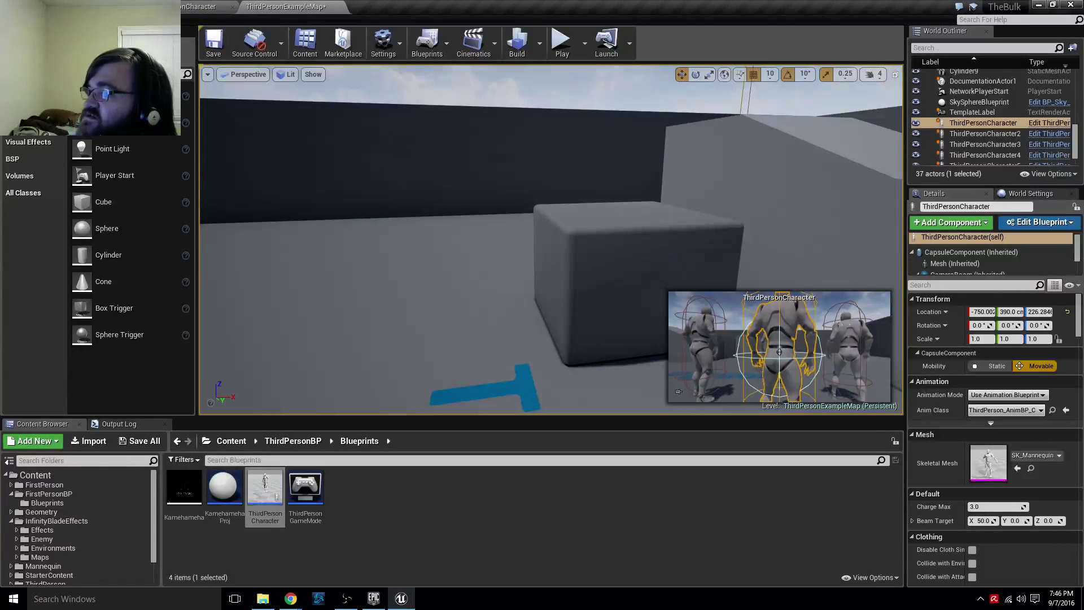
pyautogui.press('f')
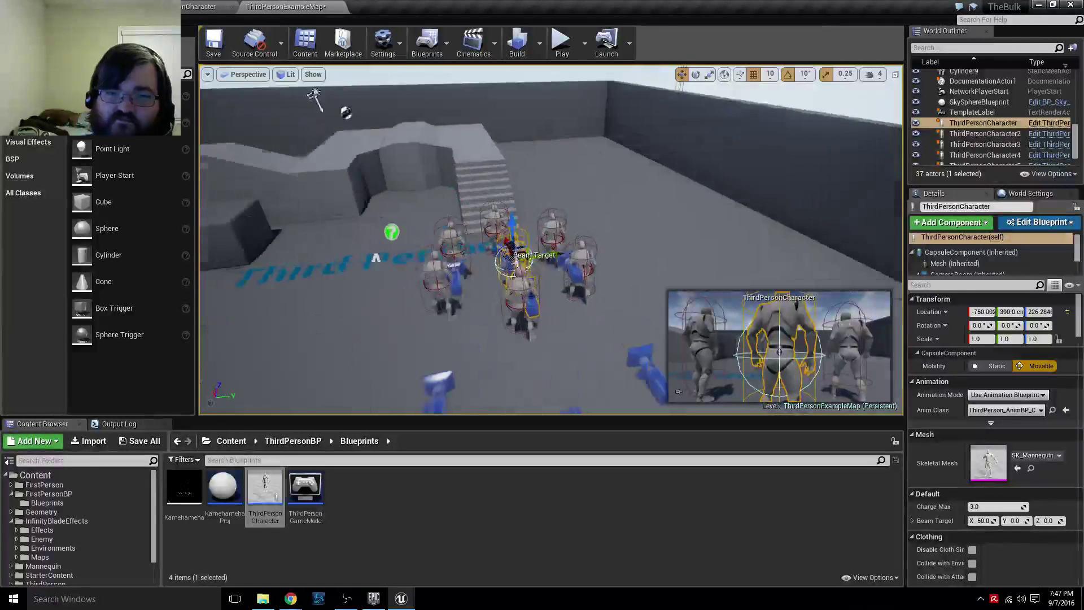
pyautogui.keyDown('alt'); pyautogui.moveTo(361, 67); pyautogui.dragTo(361, 67); pyautogui.keyUp('alt')
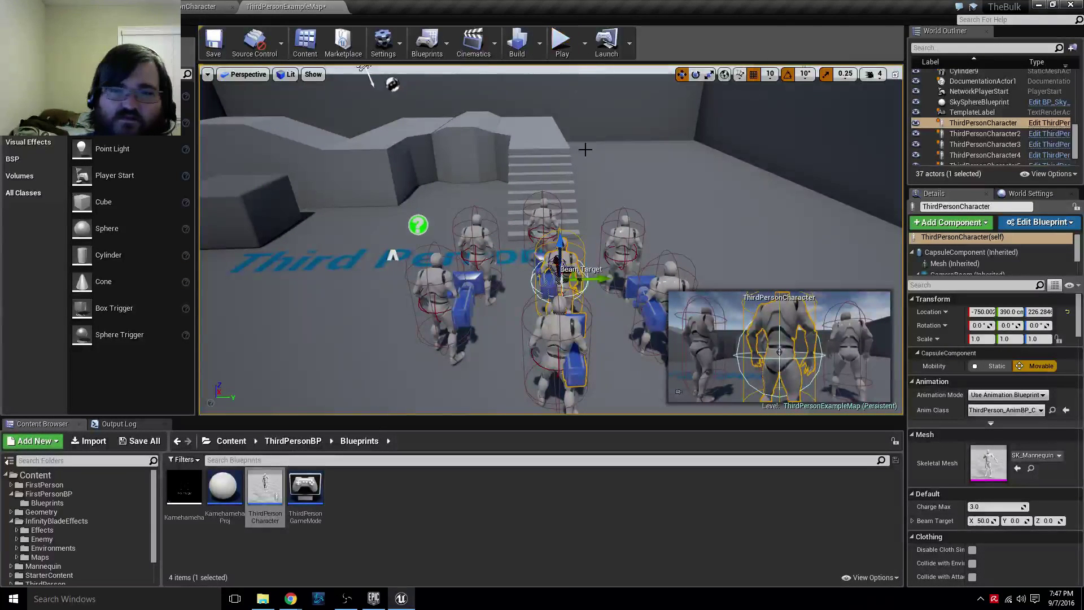
# Start another play-in-editor run to watch the character fire the Kamehameha beam.
pyautogui.click(561, 48)
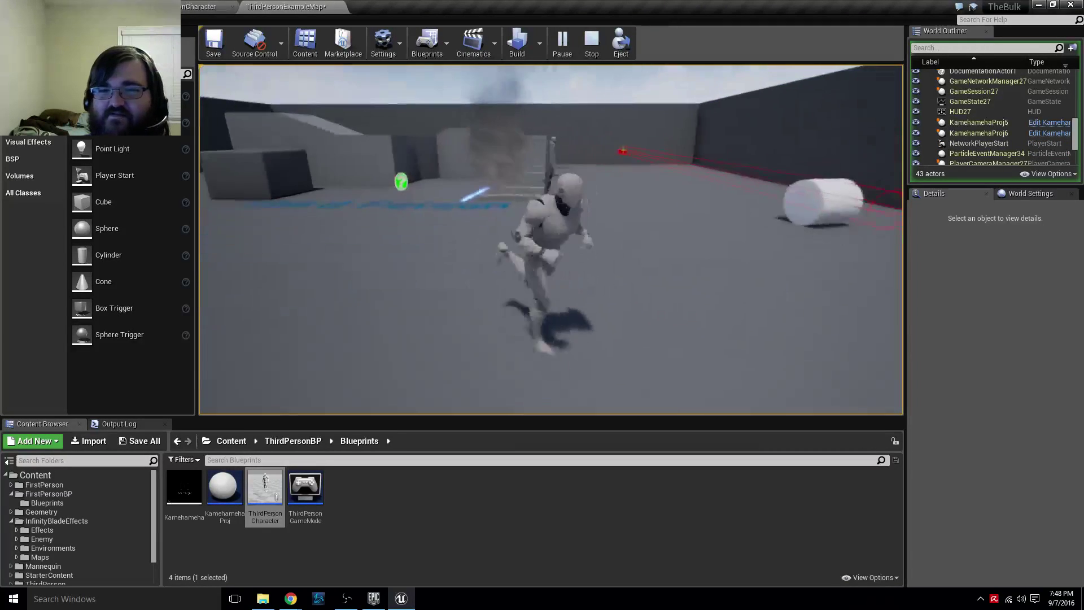
# Stop the play test and bring the ThirdPersonCharacter graph's Kamehameha comment into view.
pyautogui.press('Escape')
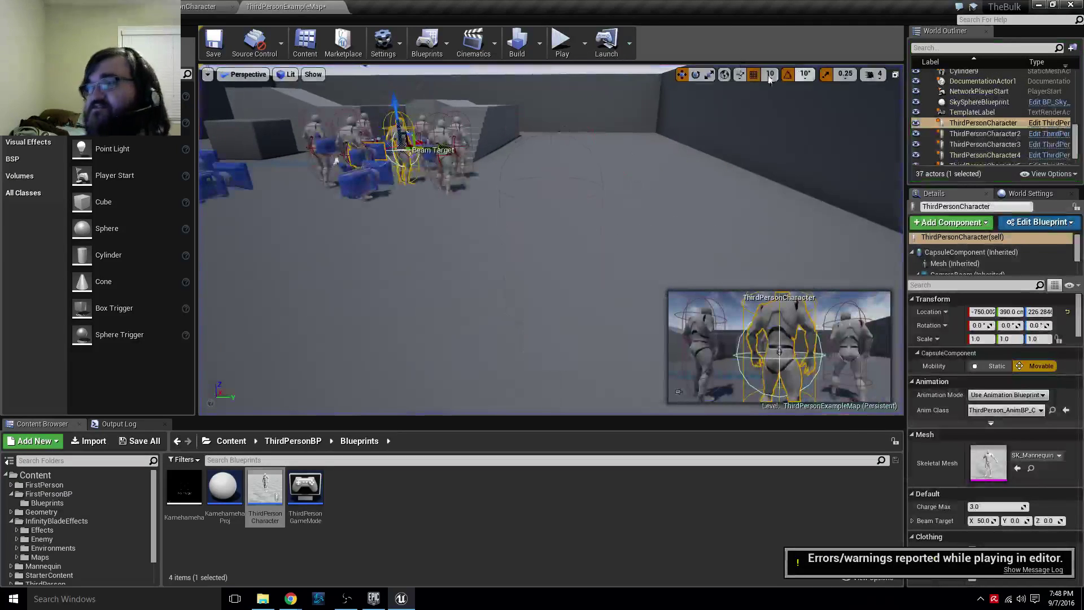
pyautogui.click(223, 6)
pyautogui.scroll(-10, 345, 288)
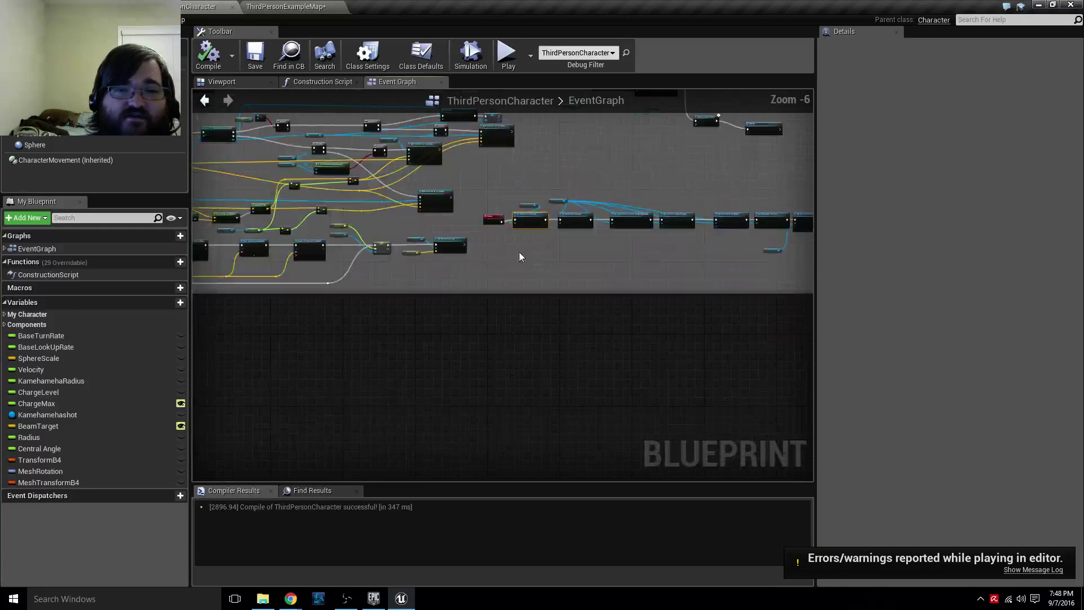
pyautogui.moveTo(346, 288); pyautogui.dragTo(599, 343, button='right')
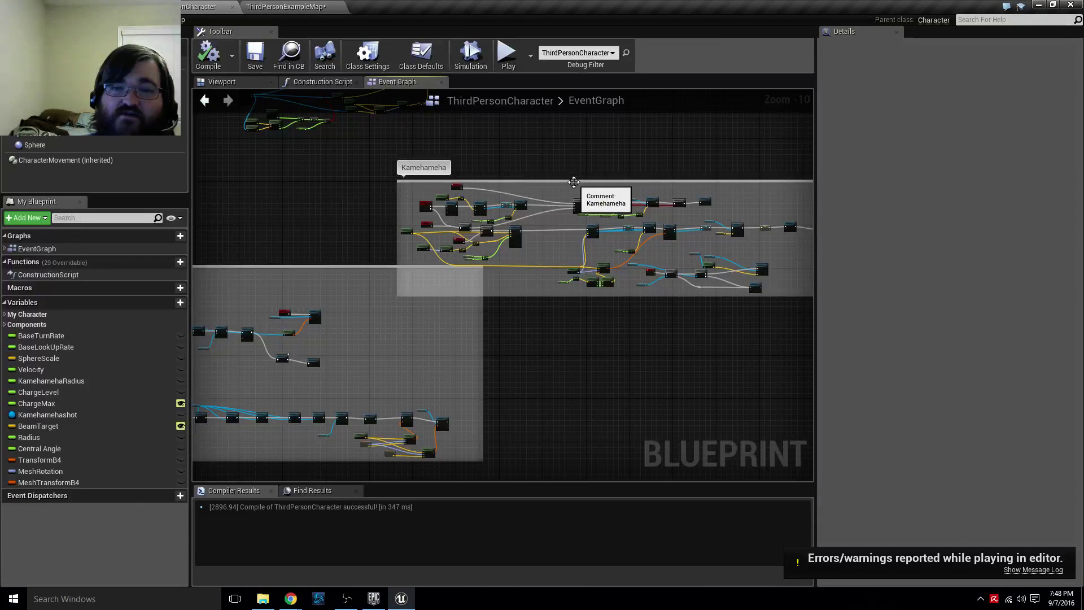
pyautogui.moveTo(573, 181); pyautogui.dragTo(649, 138)
pyautogui.scroll(3, 468, 269)
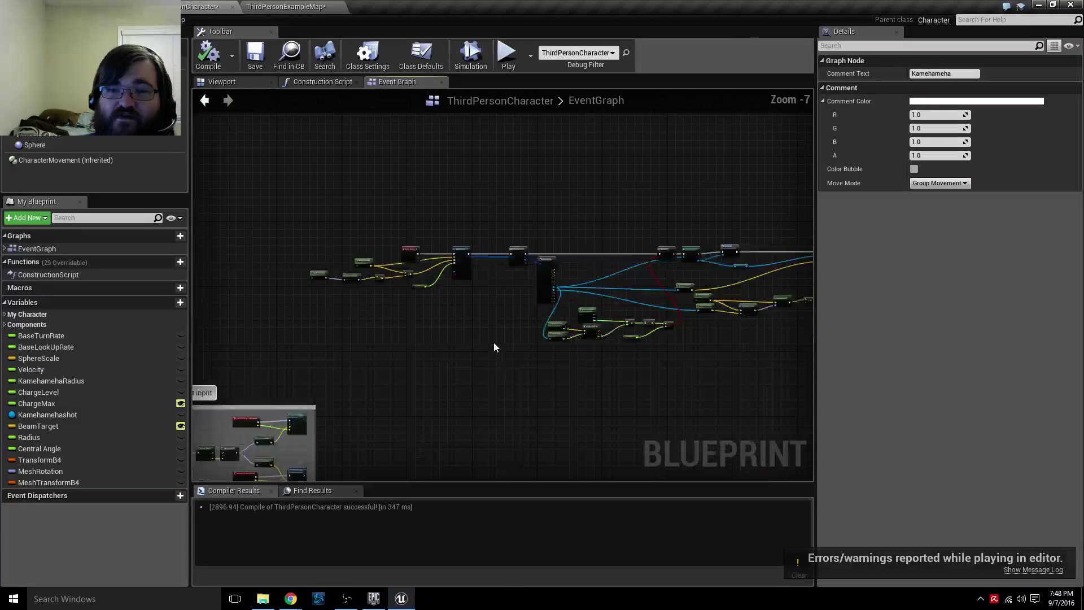
# Wrap the sphere-trace ability nodes in a comment titled 'front arc slam'.
pyautogui.moveTo(310, 202); pyautogui.dragTo(679, 374)
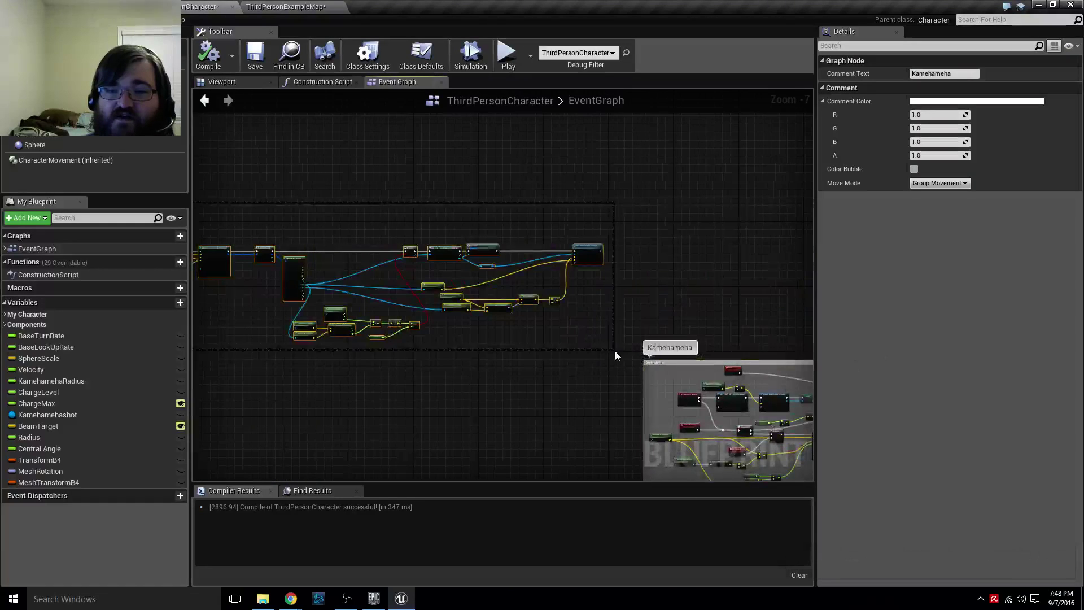
pyautogui.moveTo(615, 351); pyautogui.dragTo(576, 381)
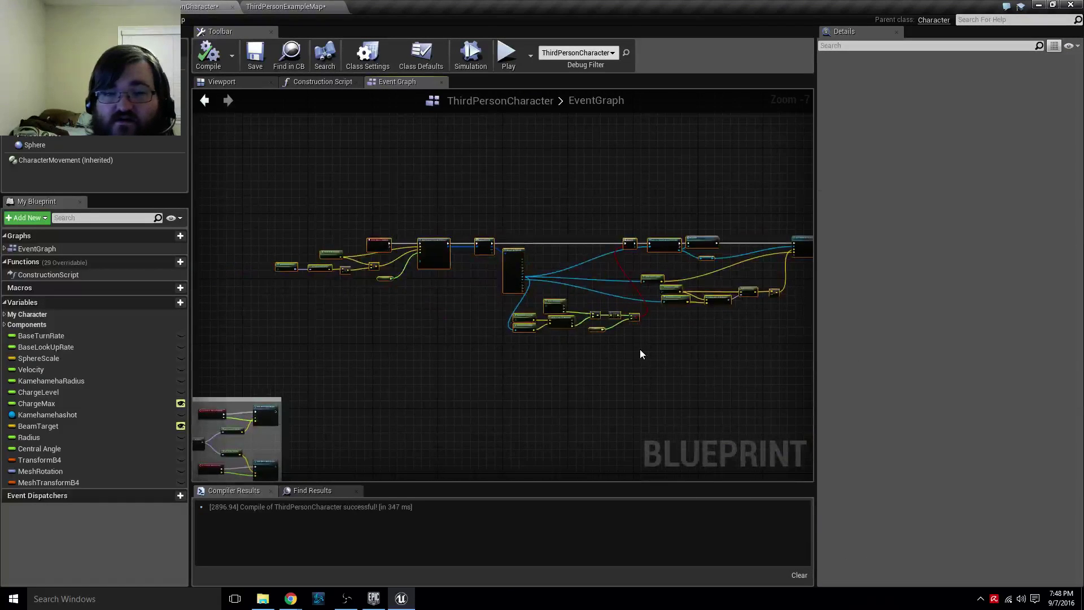
pyautogui.press('c')
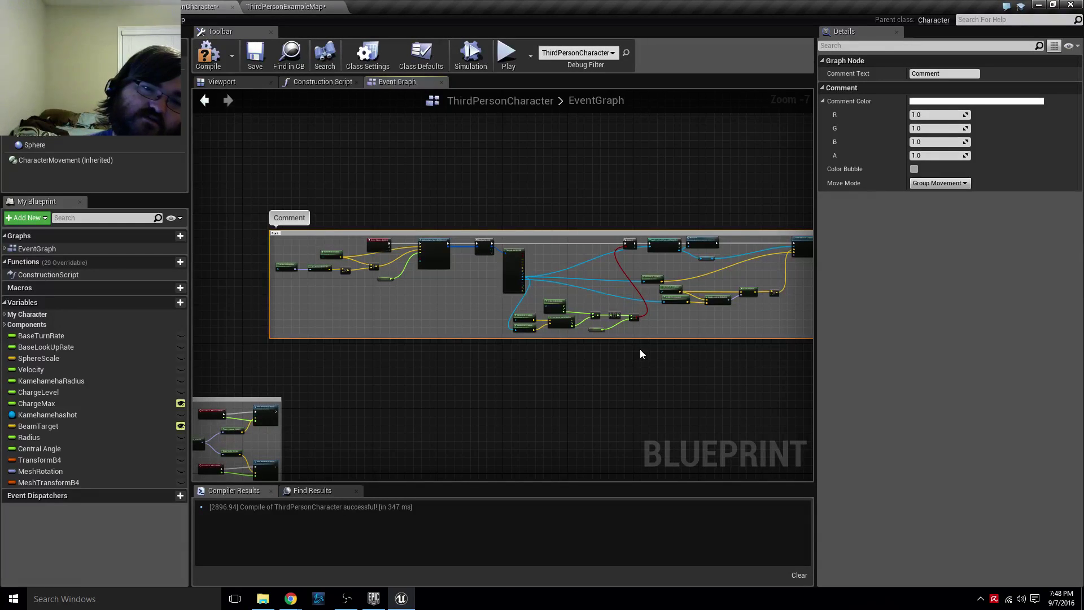
pyautogui.write('front arc slam')
pyautogui.press('Return')
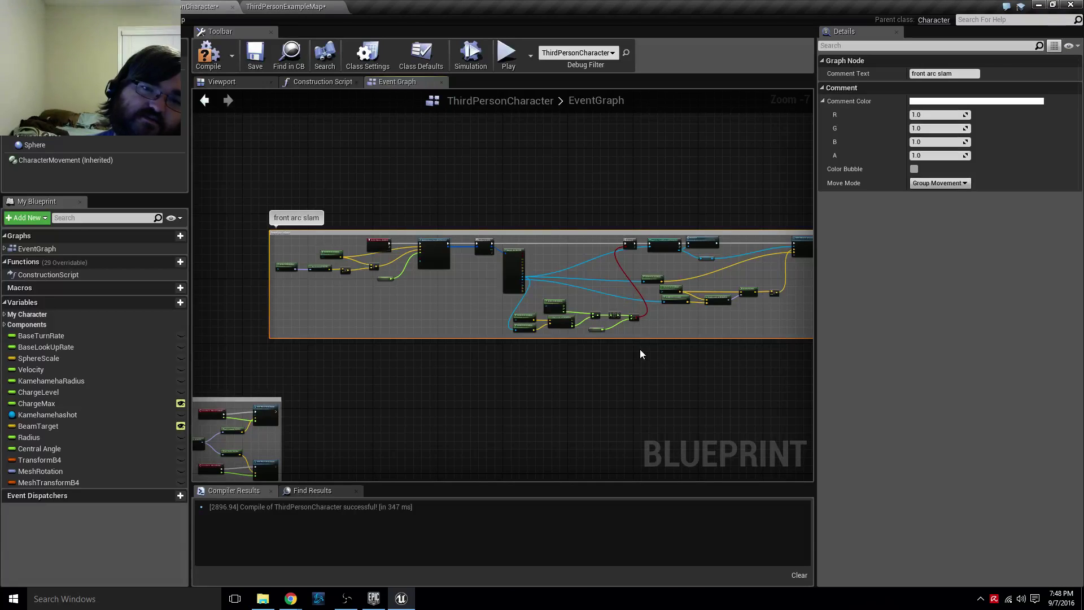
pyautogui.moveTo(591, 428)
pyautogui.mouseDown(button='right')
pyautogui.moveTo(645, 307)
pyautogui.moveTo(529, 278)
pyautogui.moveTo(735, 321)
pyautogui.mouseUp(button='right')
pyautogui.scroll(5, 646, 307)
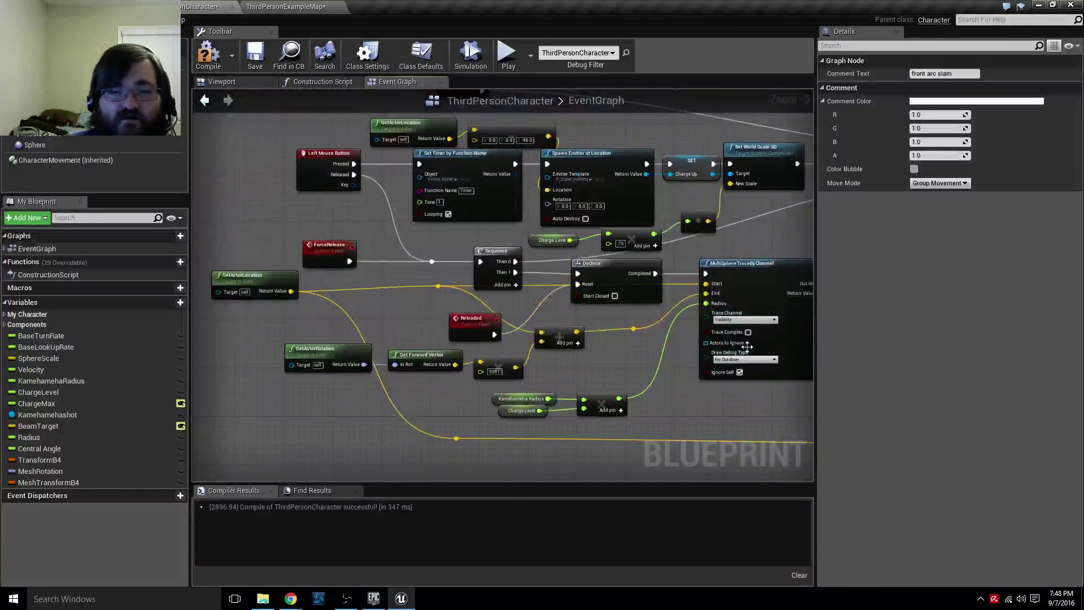
# Bring the Make Transform area into view and move the GetActorRotation node aside.
pyautogui.moveTo(685, 346)
pyautogui.mouseDown(button='right')
pyautogui.moveTo(604, 343)
pyautogui.moveTo(634, 372)
pyautogui.moveTo(556, 392)
pyautogui.mouseUp(button='right')
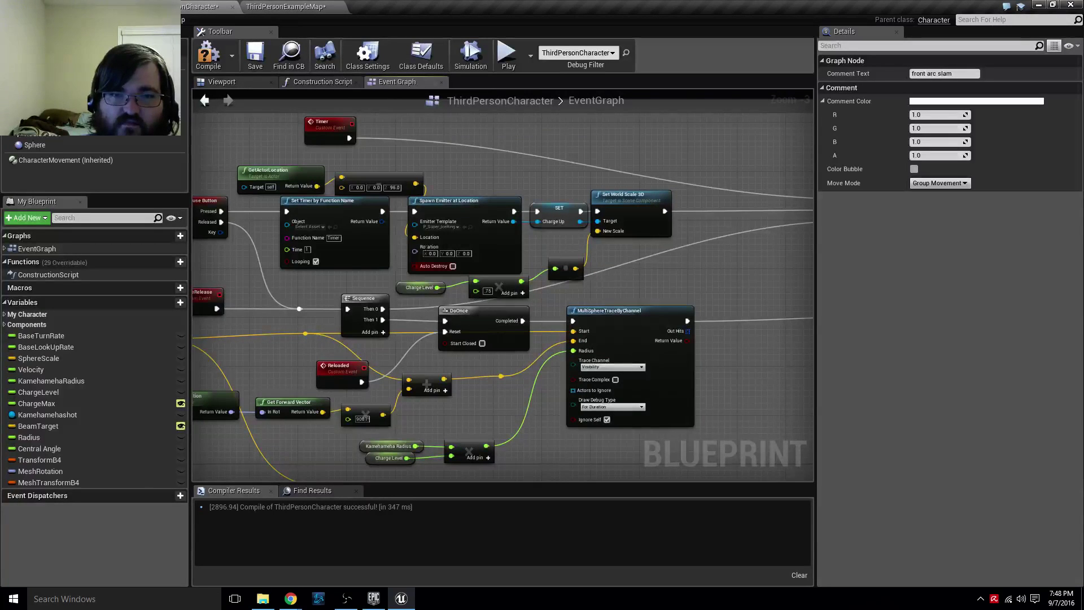
pyautogui.moveTo(604, 261); pyautogui.dragTo(334, 313, button='right')
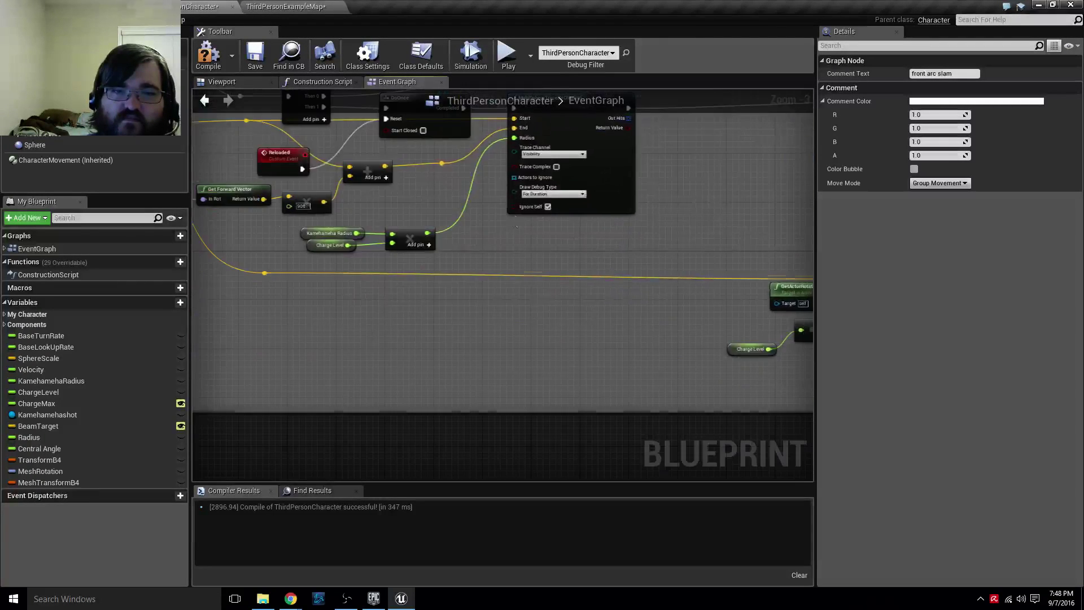
pyautogui.moveTo(384, 280)
pyautogui.mouseDown(button='right')
pyautogui.moveTo(415, 276)
pyautogui.moveTo(432, 251)
pyautogui.mouseUp(button='right')
pyautogui.moveTo(496, 311); pyautogui.dragTo(351, 246)
pyautogui.moveTo(489, 257); pyautogui.dragTo(505, 296, button='right')
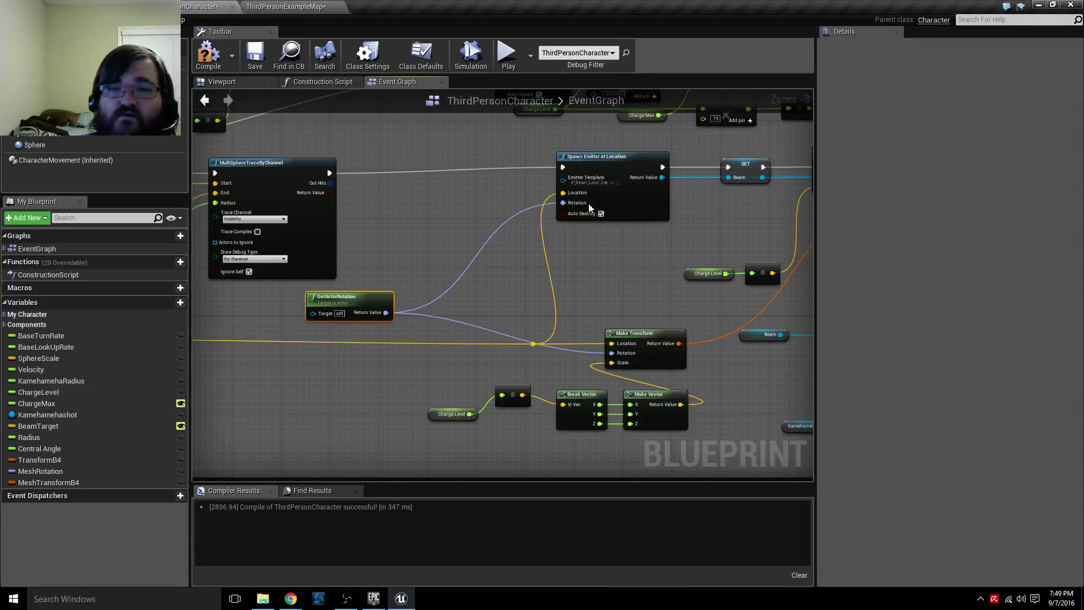
pyautogui.scroll(3, 504, 296)
pyautogui.scroll(-1, 520, 301)
pyautogui.scroll(-1, 593, 408)
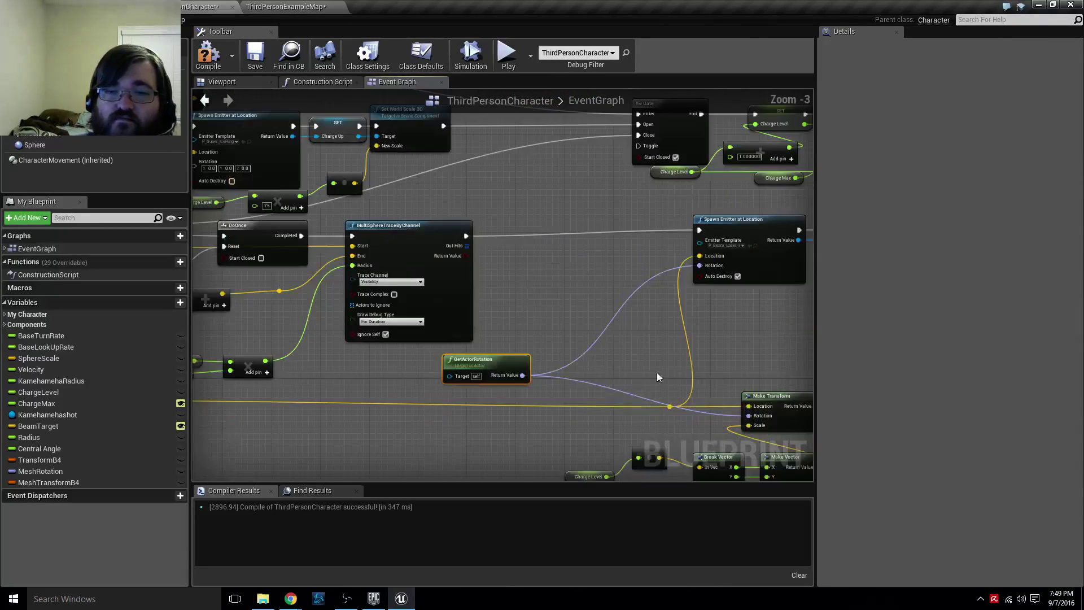
pyautogui.scroll(-1, 578, 298)
pyautogui.moveTo(409, 337); pyautogui.dragTo(390, 339)
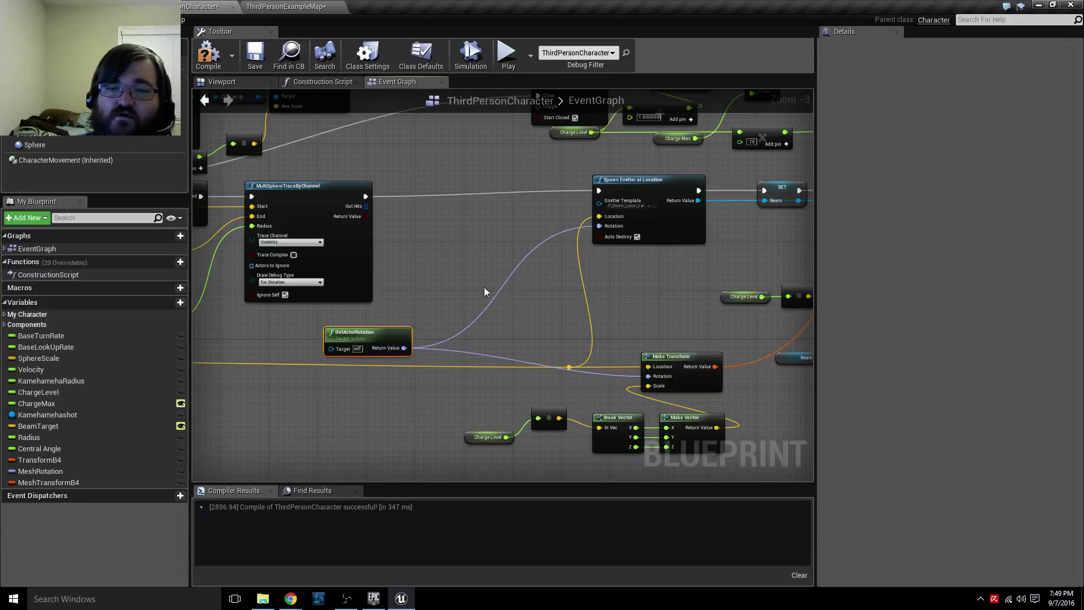
# Replace GetActorRotation with a Find Look at Rotation node for the emitter's rotation.
pyautogui.moveTo(605, 229); pyautogui.dragTo(531, 317)
pyautogui.write('fin')
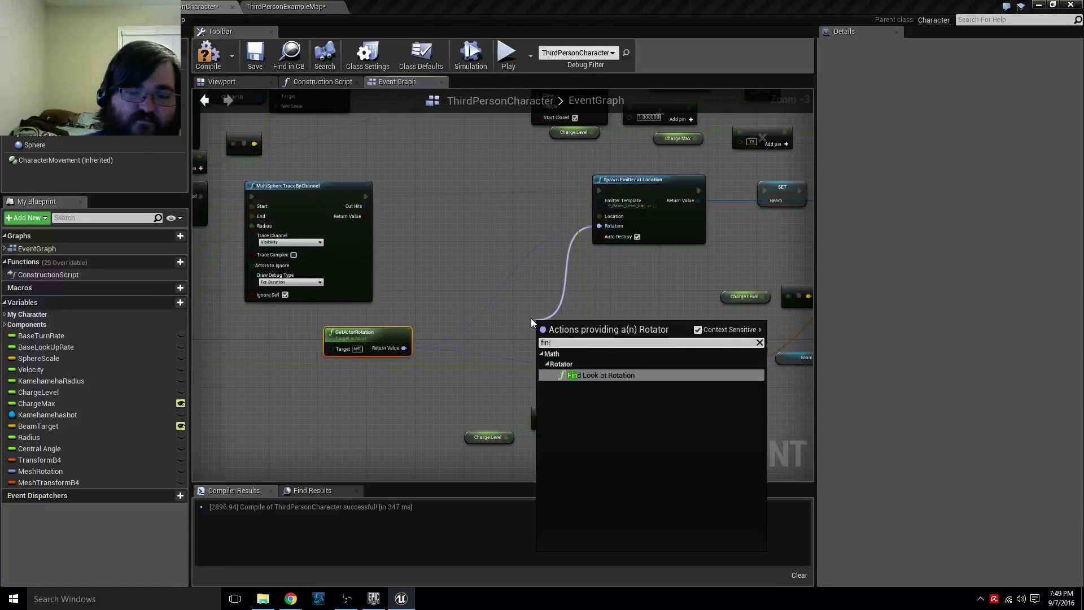
pyautogui.write('d lo')
pyautogui.press('Return')
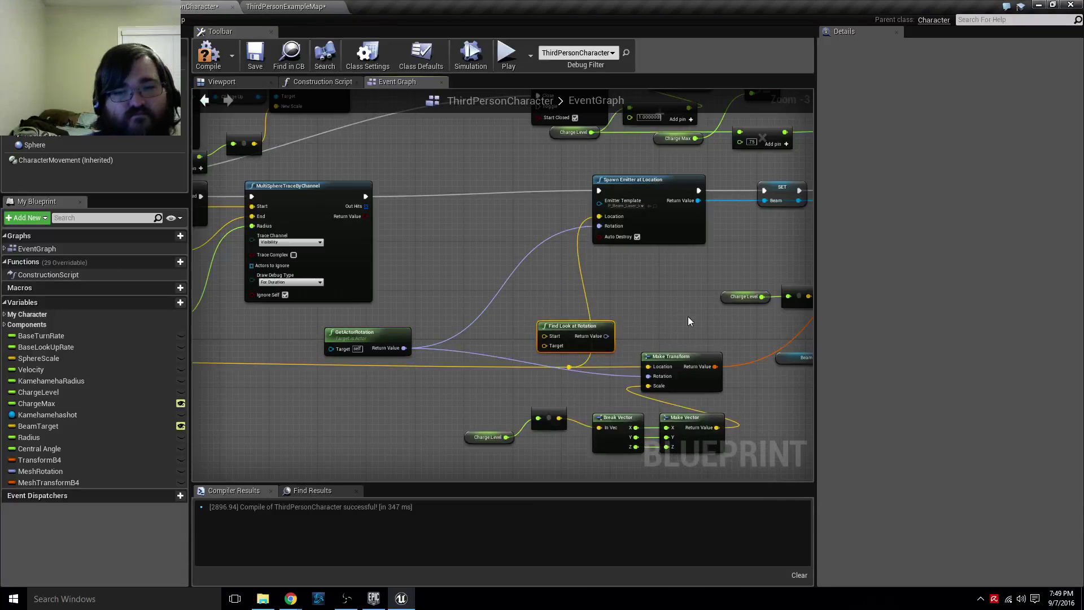
pyautogui.moveTo(587, 336)
pyautogui.mouseDown()
pyautogui.moveTo(513, 324)
pyautogui.moveTo(605, 237)
pyautogui.moveTo(599, 225)
pyautogui.mouseUp()
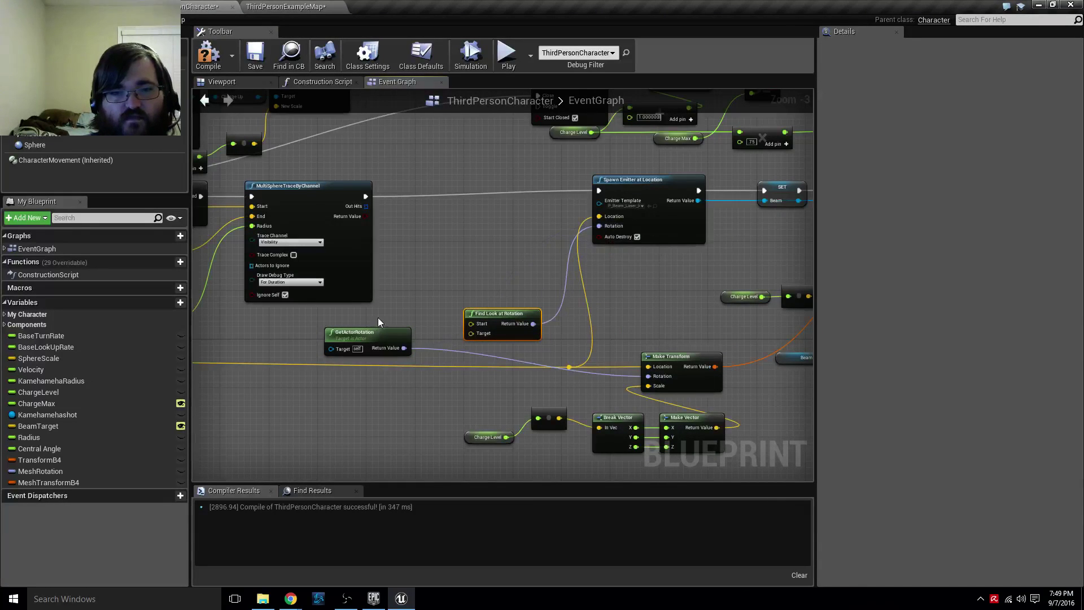
pyautogui.press('Delete')
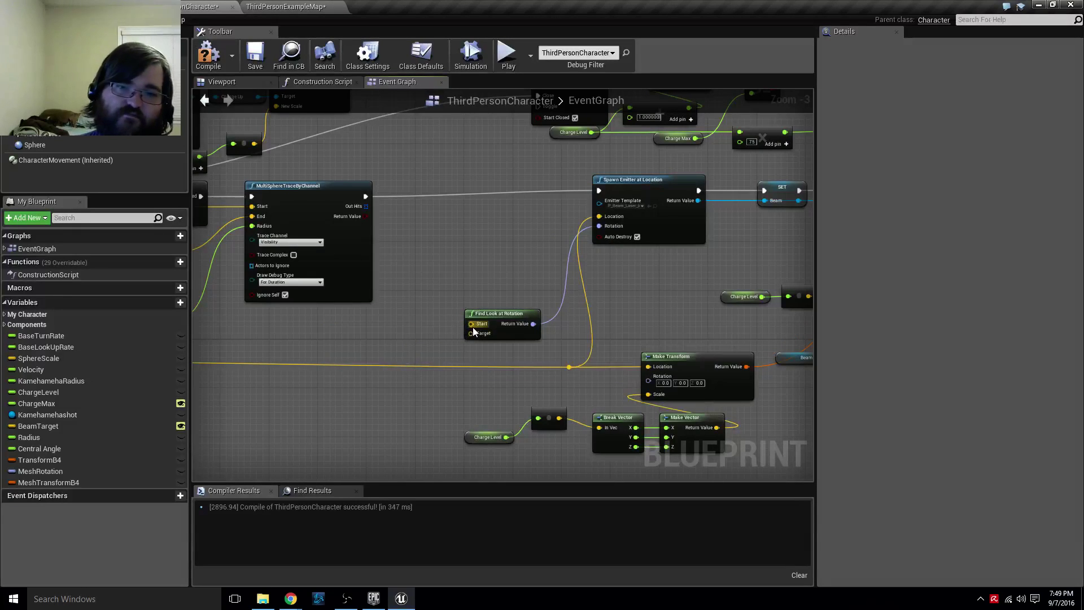
# Feed the look-at Start input with GetActorLocation of self.
pyautogui.moveTo(468, 325); pyautogui.dragTo(388, 334)
pyautogui.write('g')
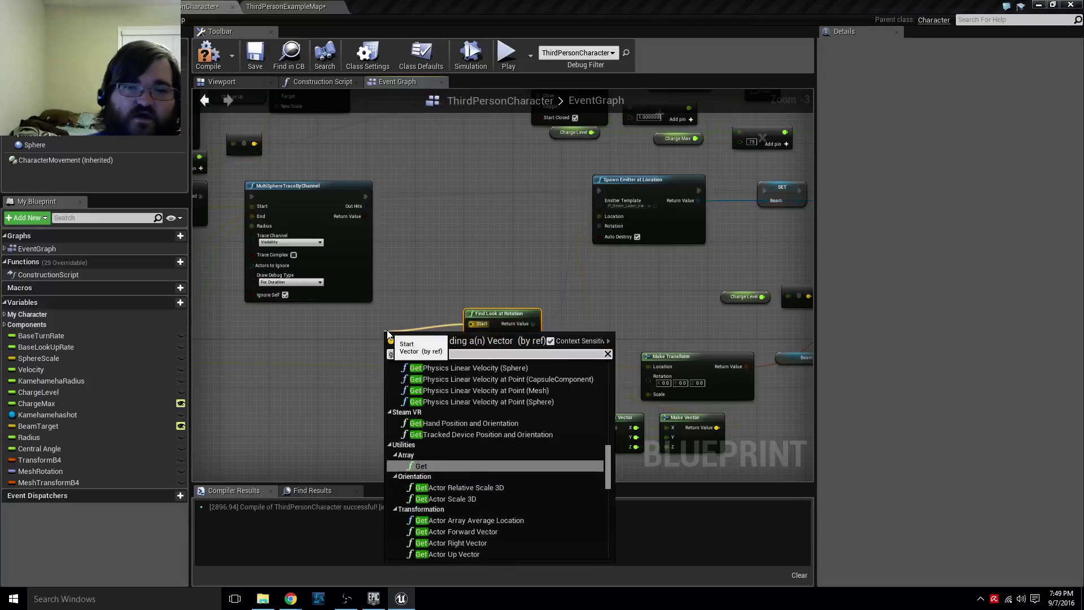
pyautogui.write('et act loc')
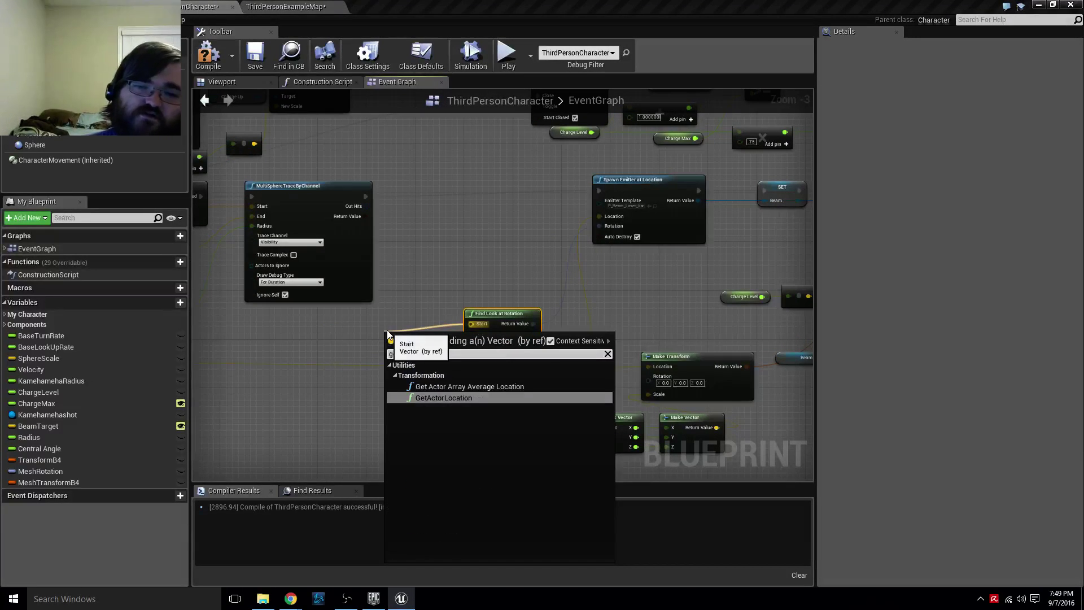
pyautogui.press('Return')
pyautogui.moveTo(436, 342); pyautogui.dragTo(320, 317)
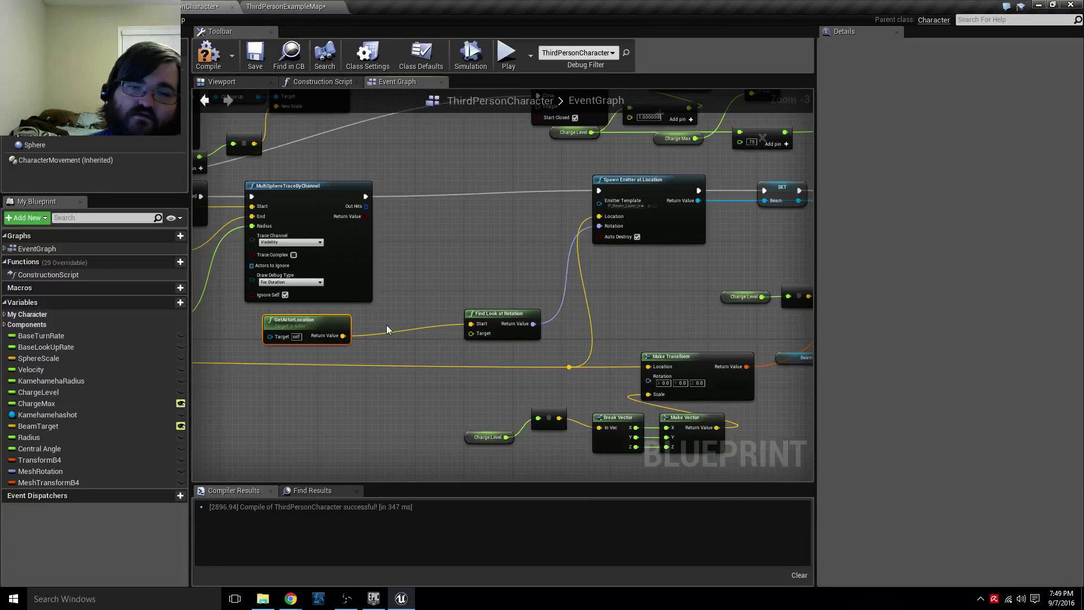
# Feed the look-at Target input with GetActorLocation of the Kamehamehashot variable.
pyautogui.moveTo(470, 333); pyautogui.dragTo(445, 368)
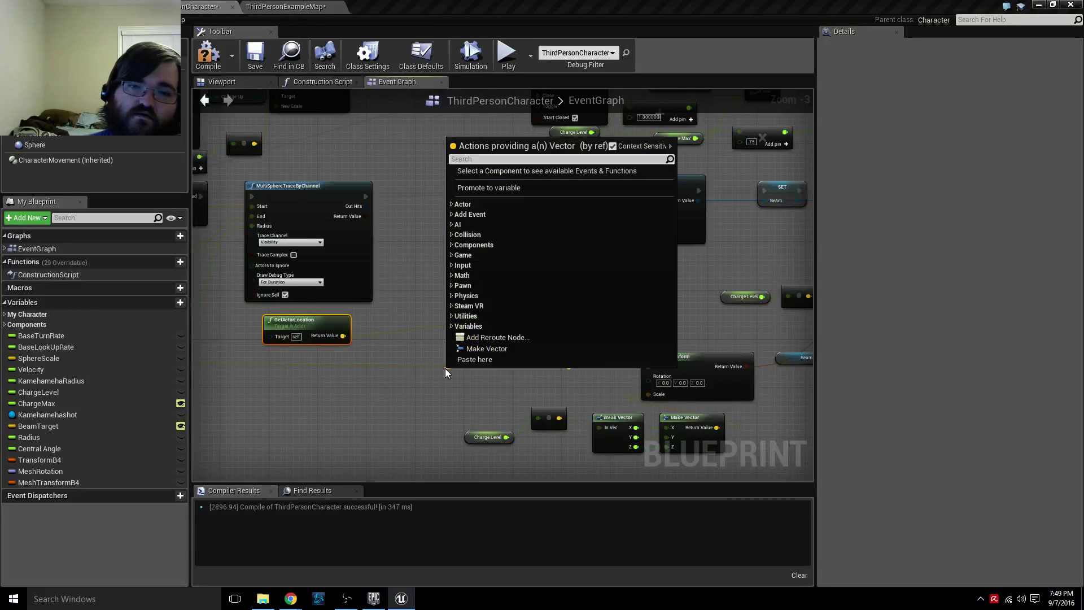
pyautogui.write('get actor location')
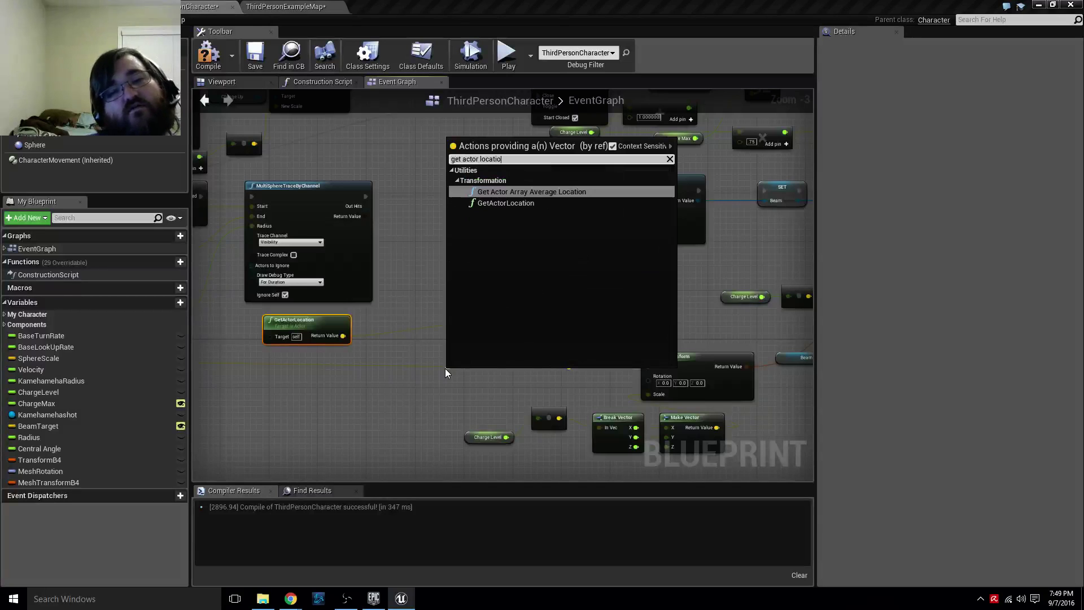
pyautogui.press('Return')
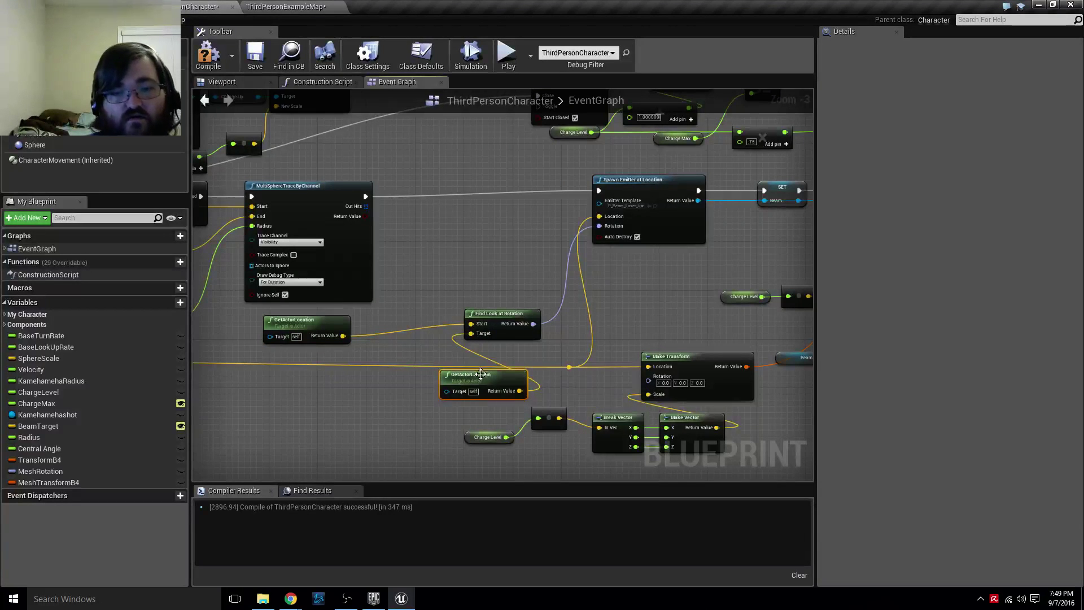
pyautogui.moveTo(367, 349); pyautogui.dragTo(568, 361, button='right')
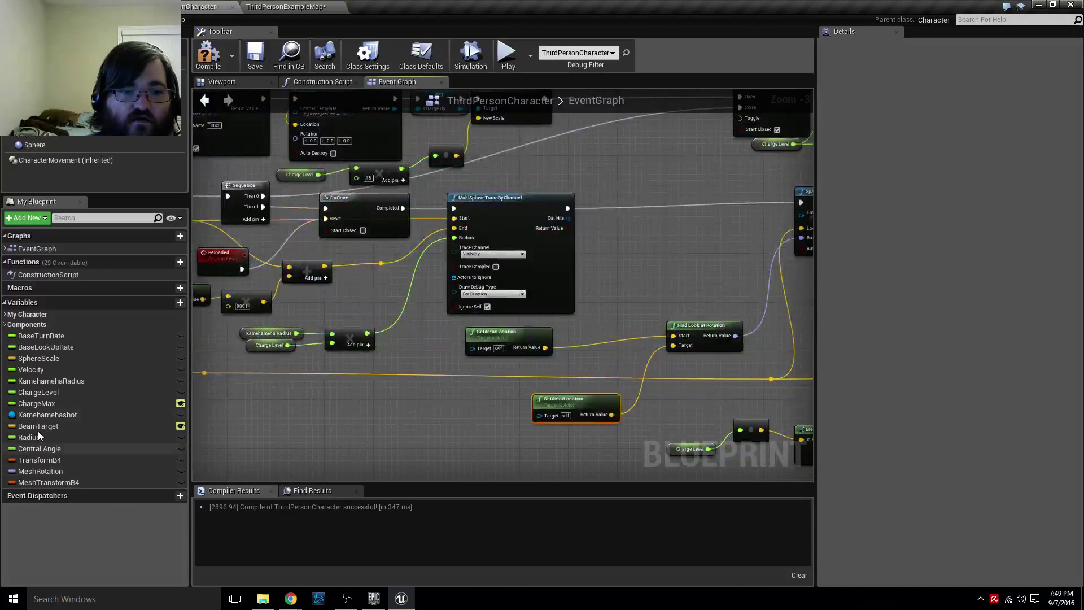
pyautogui.moveTo(40, 416)
pyautogui.mouseDown()
pyautogui.moveTo(559, 415)
pyautogui.moveTo(527, 419)
pyautogui.mouseUp()
pyautogui.moveTo(640, 392); pyautogui.dragTo(439, 399, button='right')
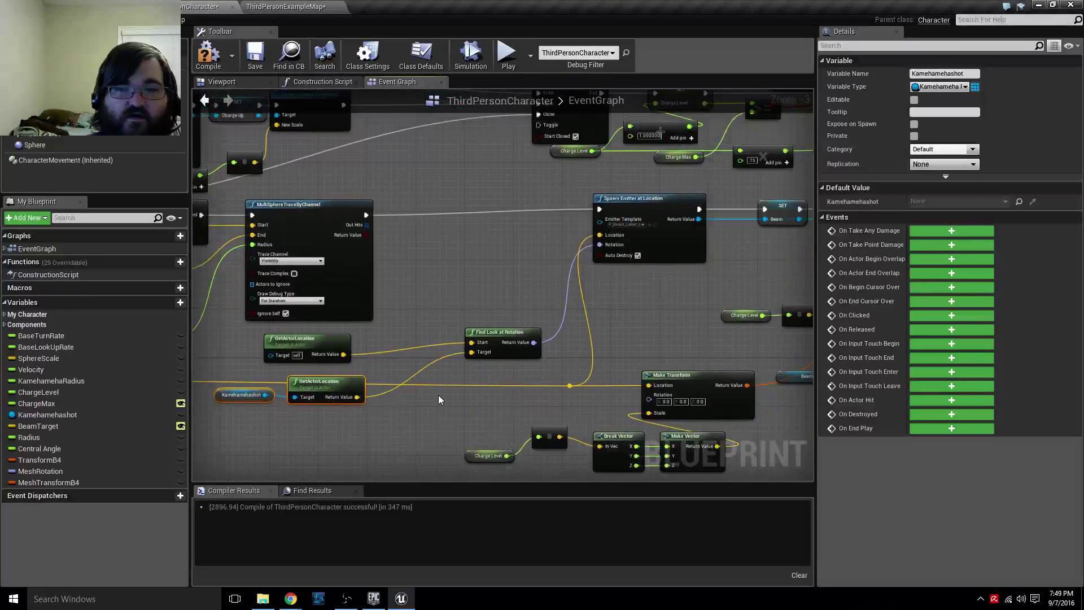
# Save the ThirdPersonCharacter blueprint and start a play-in-editor test from the level map.
pyautogui.click(256, 57)
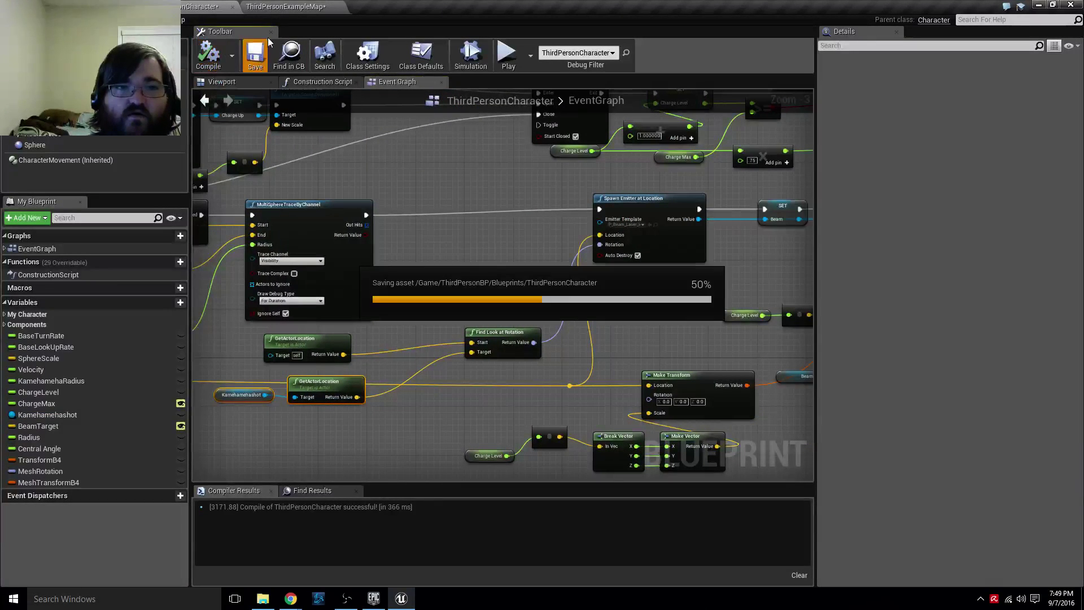
pyautogui.click(289, 6)
pyautogui.click(562, 39)
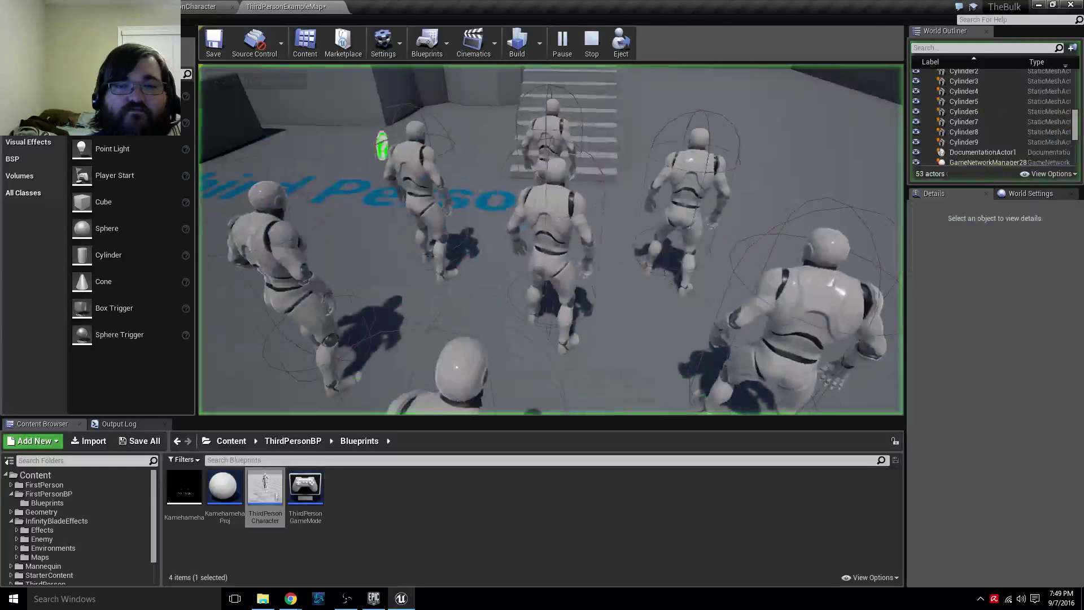
# Run forward, charge with F twice, fire the beam with E, then stop the test.
pyautogui.press('w')
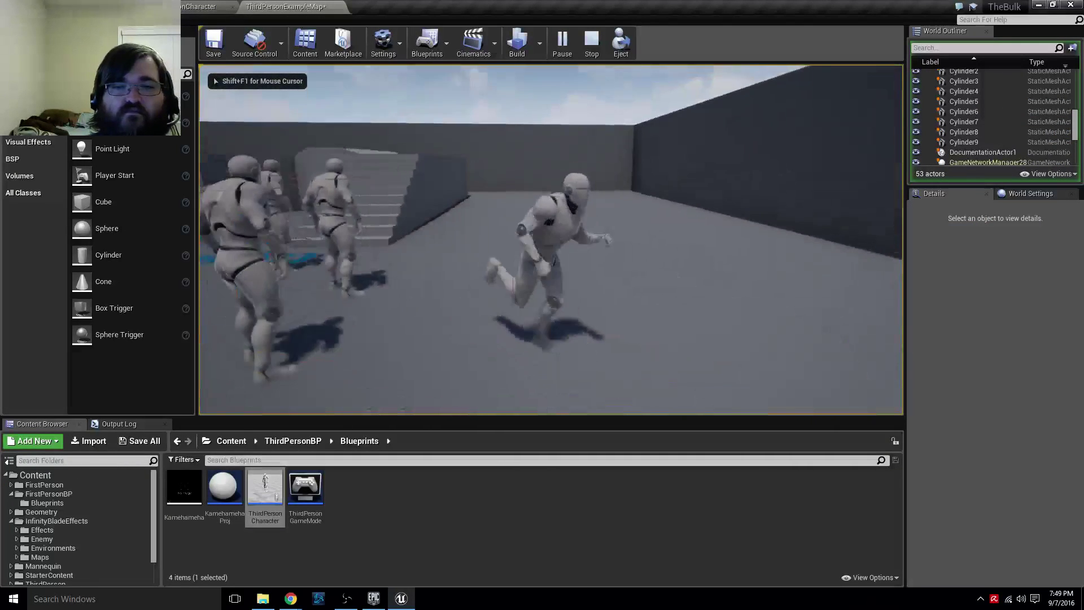
pyautogui.press('f')
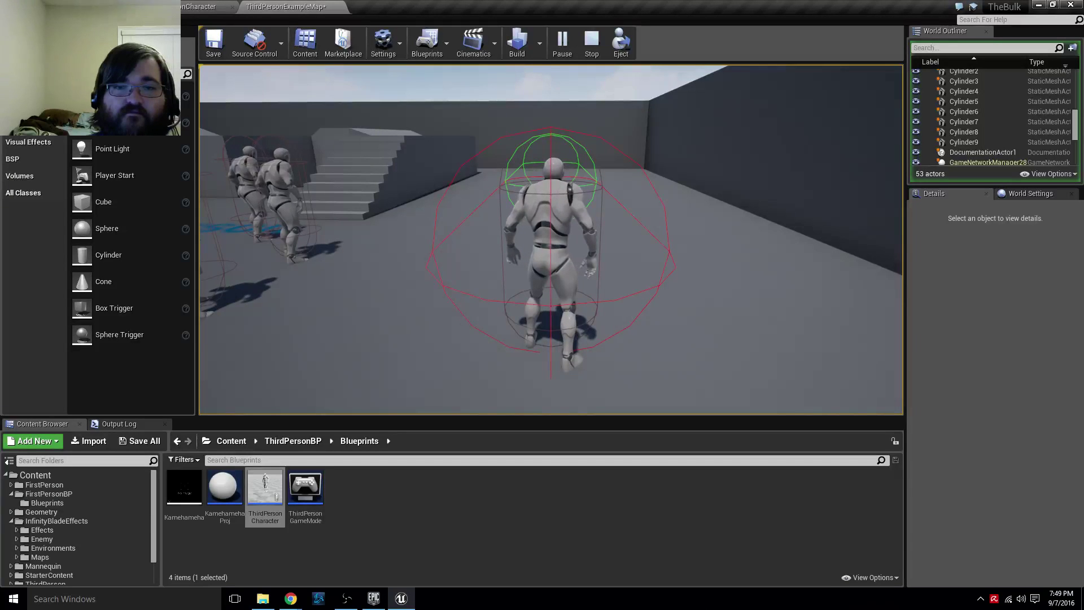
pyautogui.press('w')
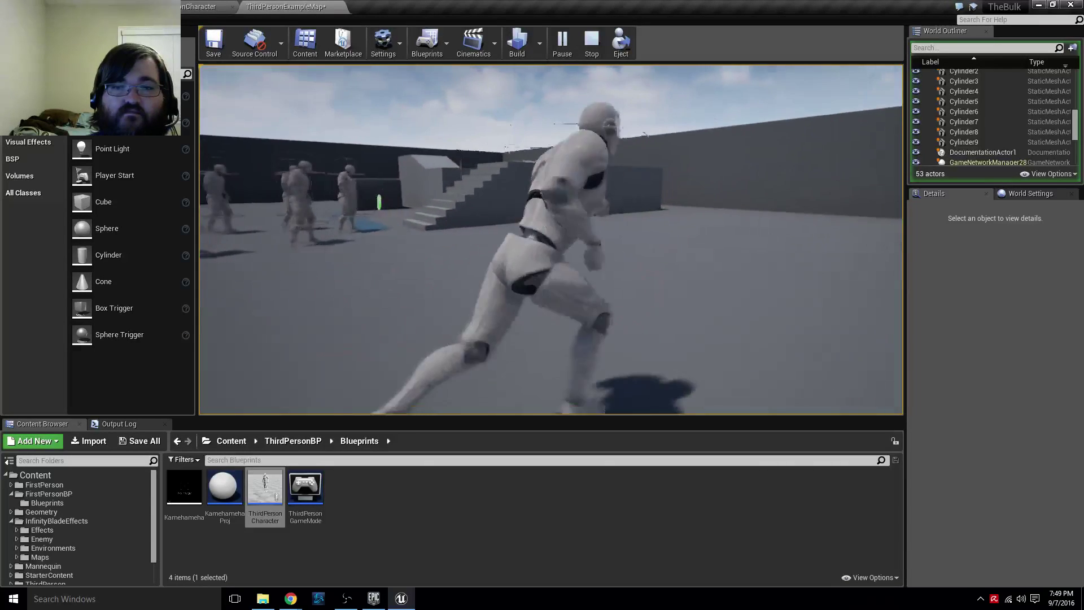
pyautogui.press('f')
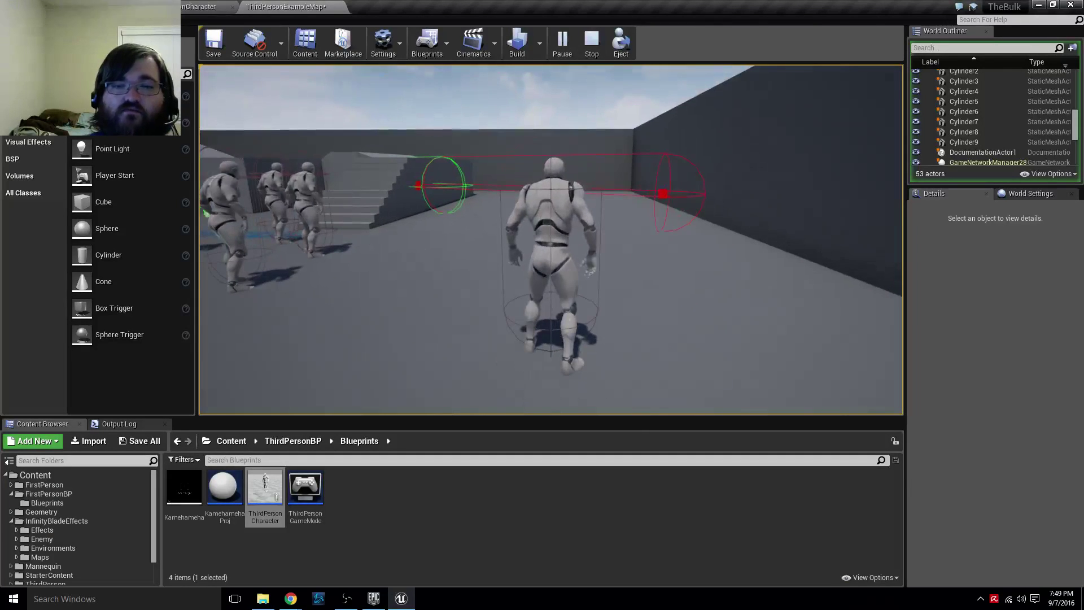
pyautogui.press('e')
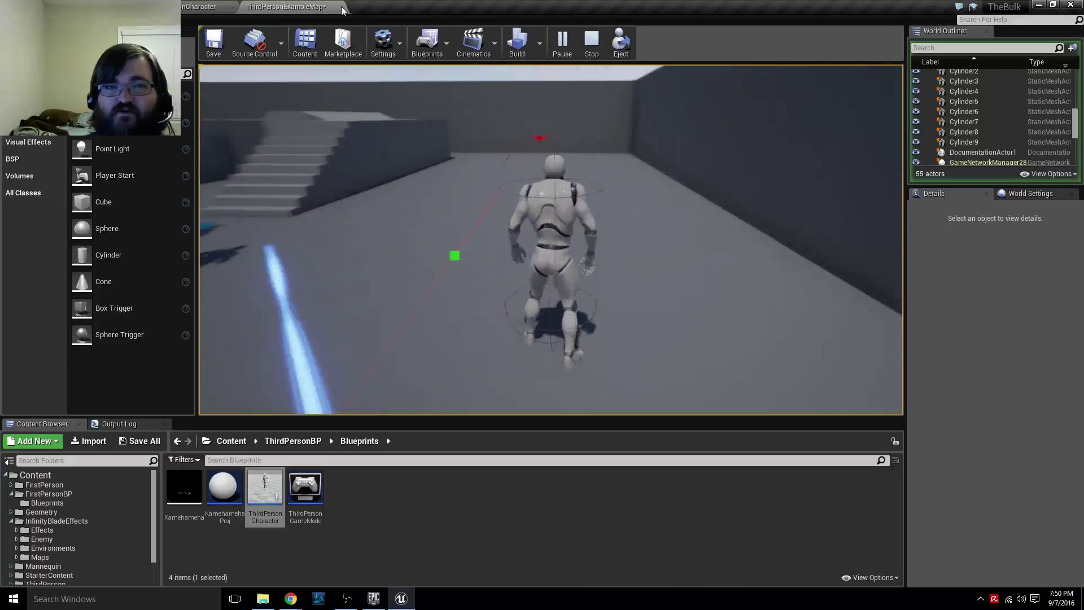
pyautogui.press('Escape')
pyautogui.click(204, 6)
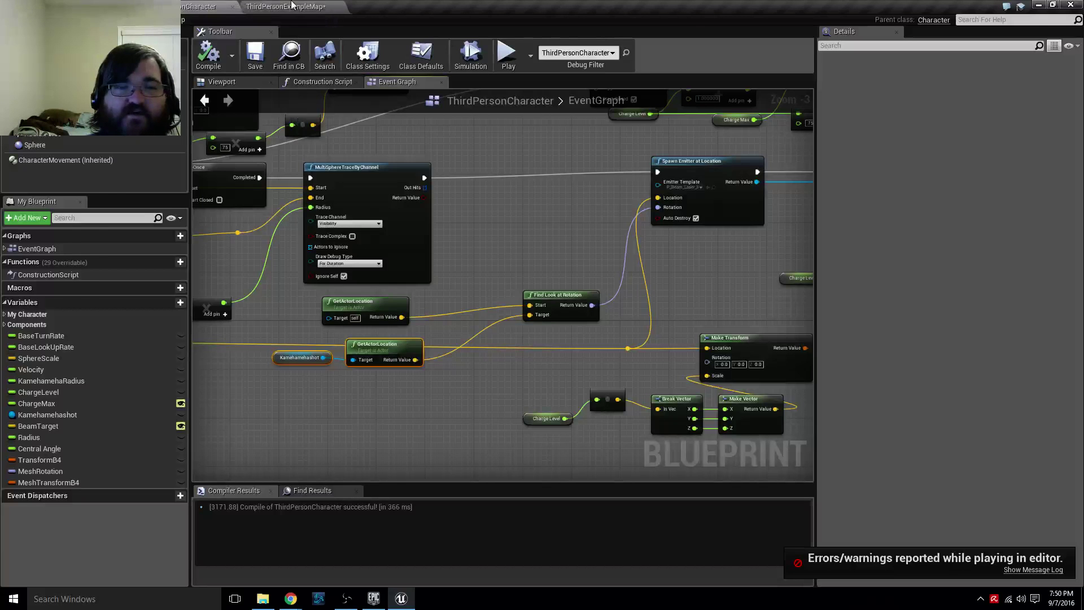
pyautogui.click(292, 6)
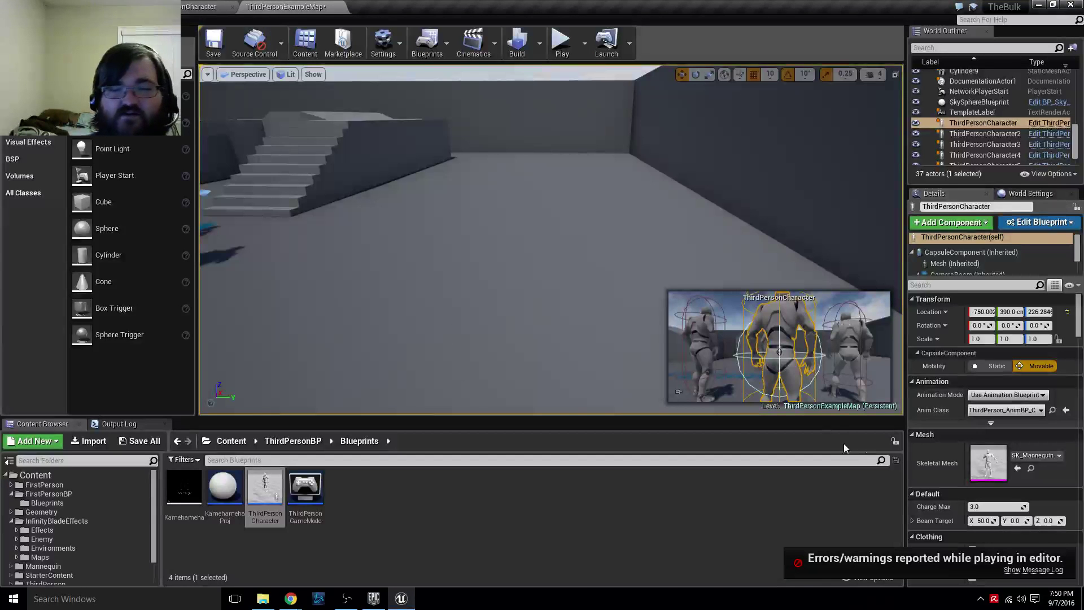
# Open the Kamehameha particle system and change Beam Data's Beam Method from Branch to Distance.
pyautogui.doubleClick(184, 486)
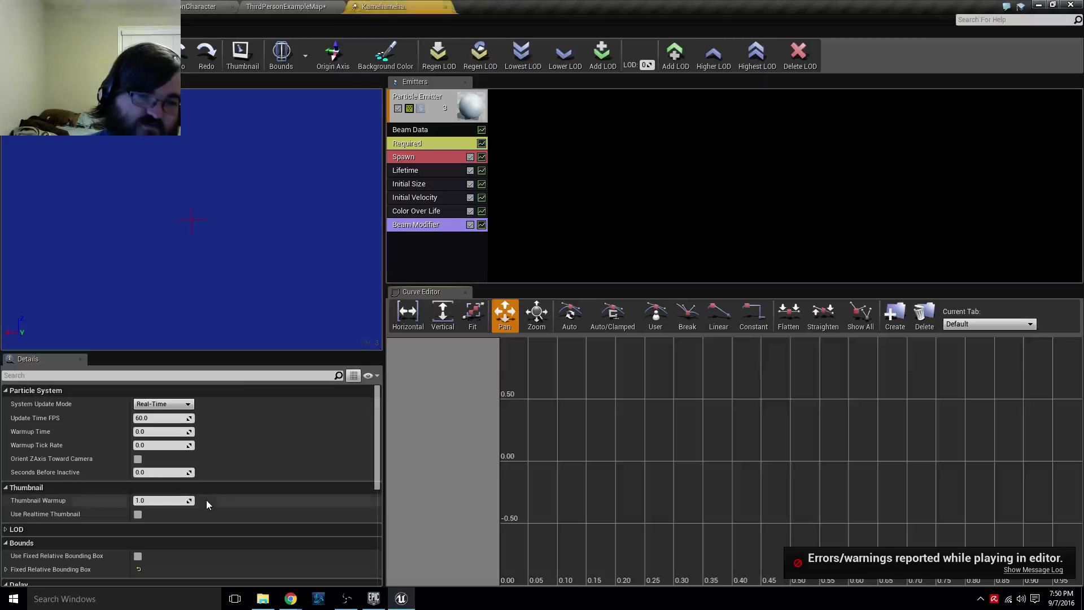
pyautogui.click(423, 130)
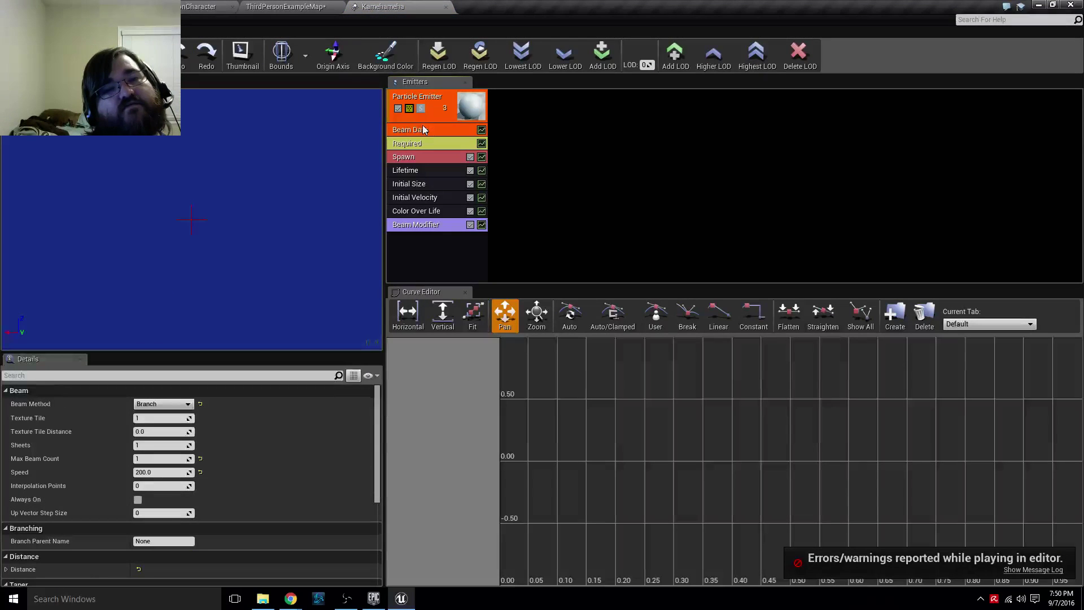
pyautogui.click(167, 404)
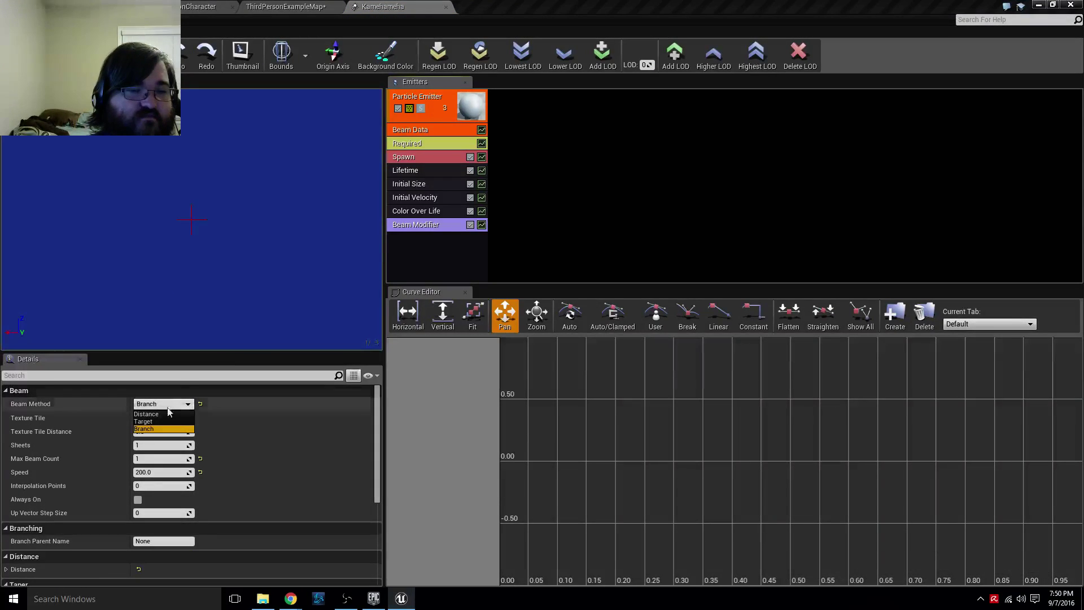
pyautogui.click(158, 415)
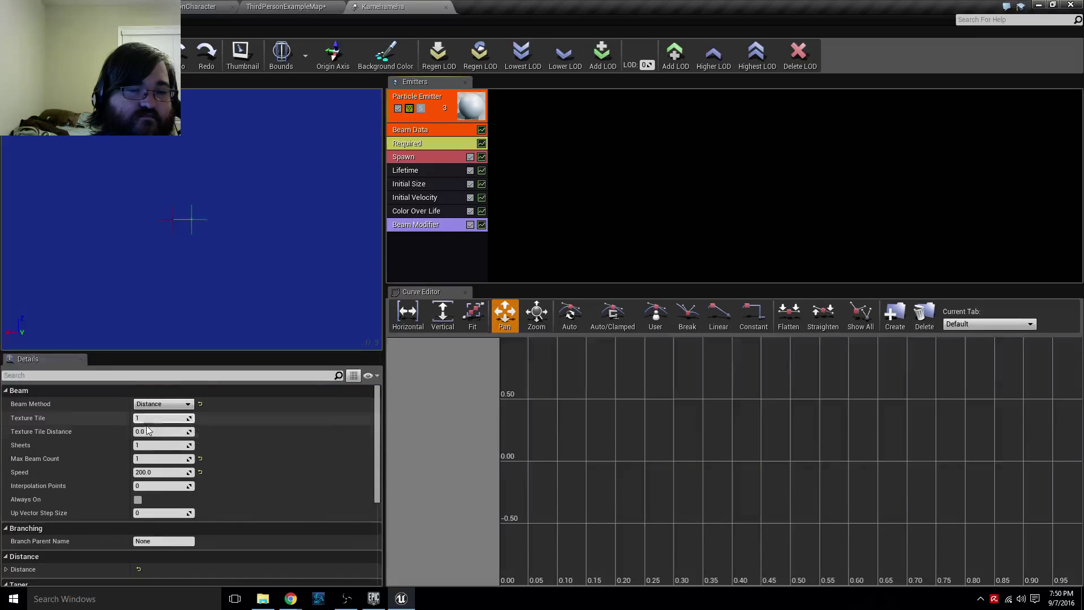
# Review the Required and Beam Data module settings, then return to the ThirdPersonCharacter blueprint.
pyautogui.scroll(-3, 158, 477)
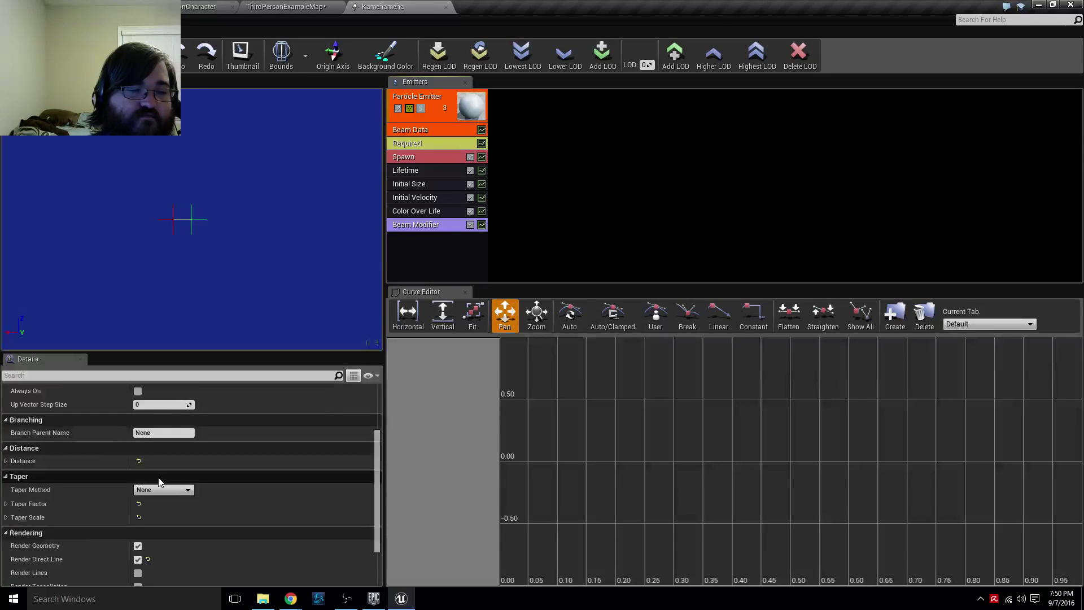
pyautogui.scroll(-2, 158, 477)
pyautogui.scroll(3, 165, 477)
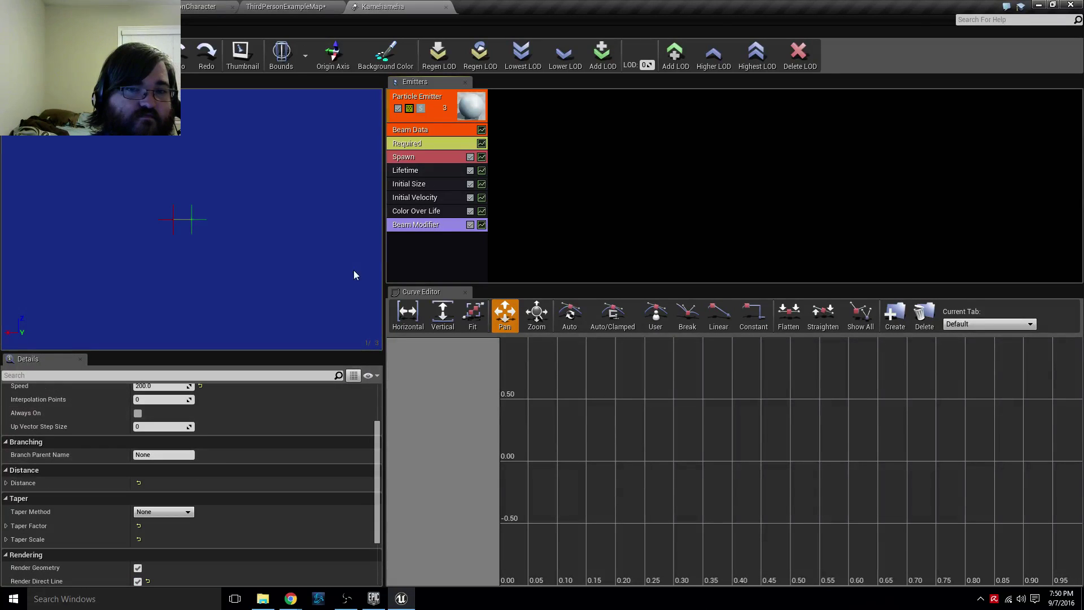
pyautogui.click(426, 144)
pyautogui.click(410, 130)
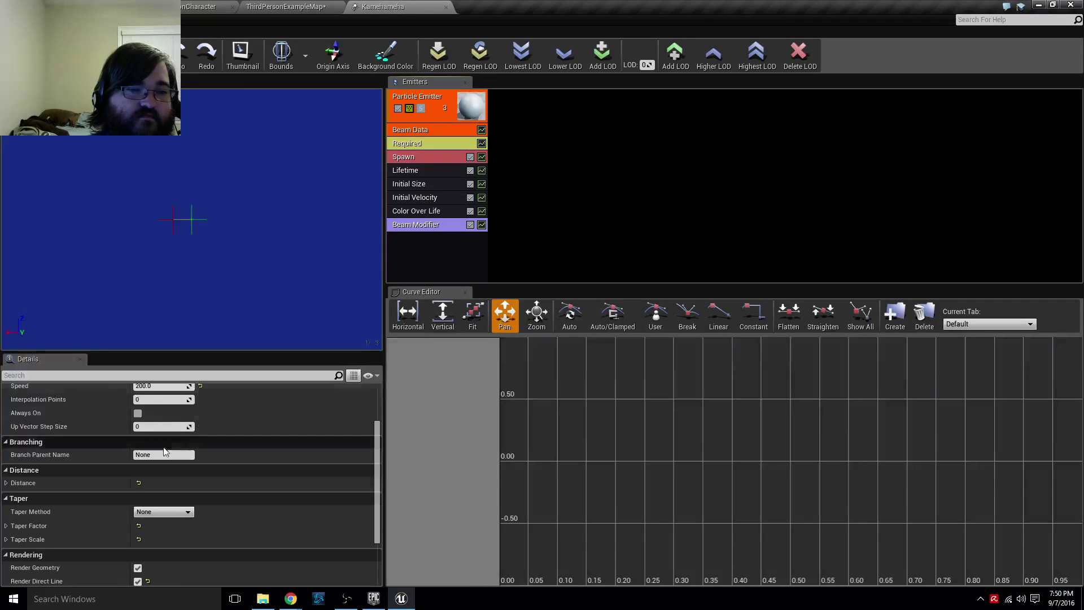
pyautogui.scroll(2, 164, 449)
pyautogui.scroll(2, 165, 449)
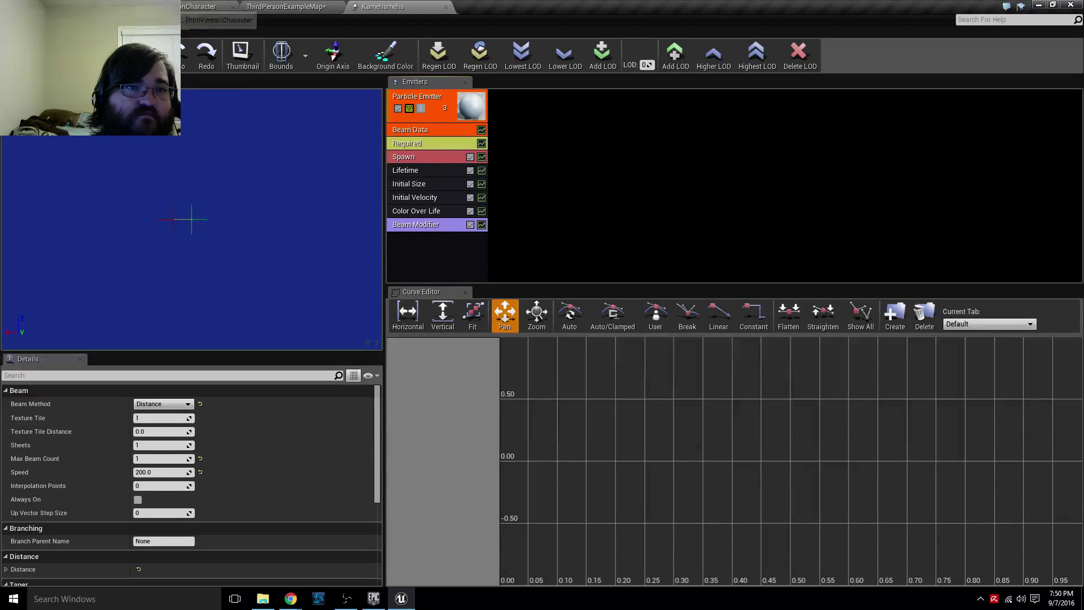
pyautogui.click(238, 8)
pyautogui.click(185, 7)
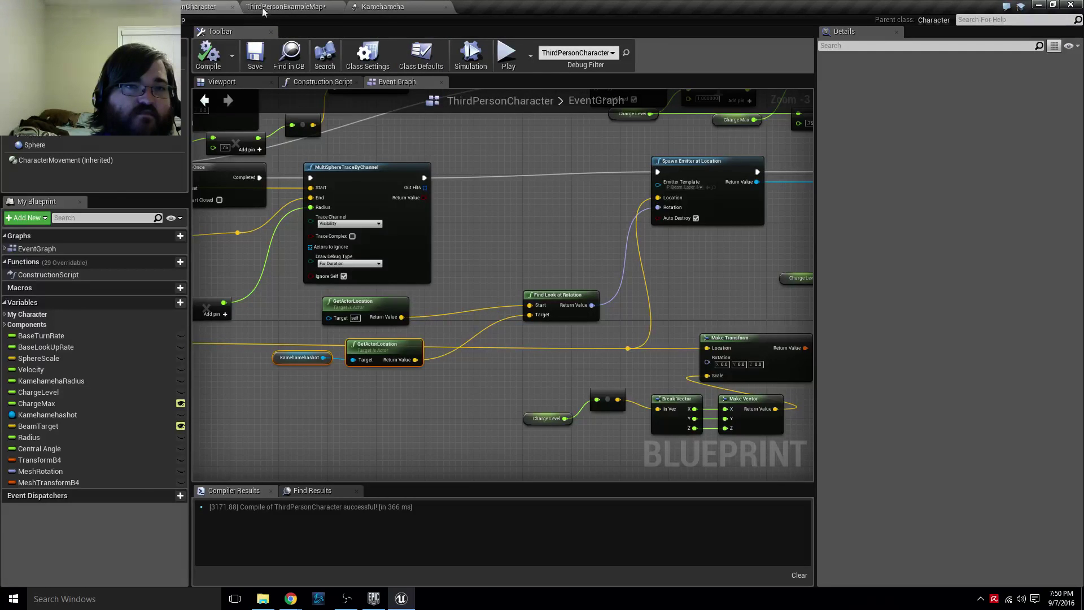
# Play the level, run with S and W, charge the Kamehameha attack, then stop.
pyautogui.click(302, 5)
pyautogui.click(562, 42)
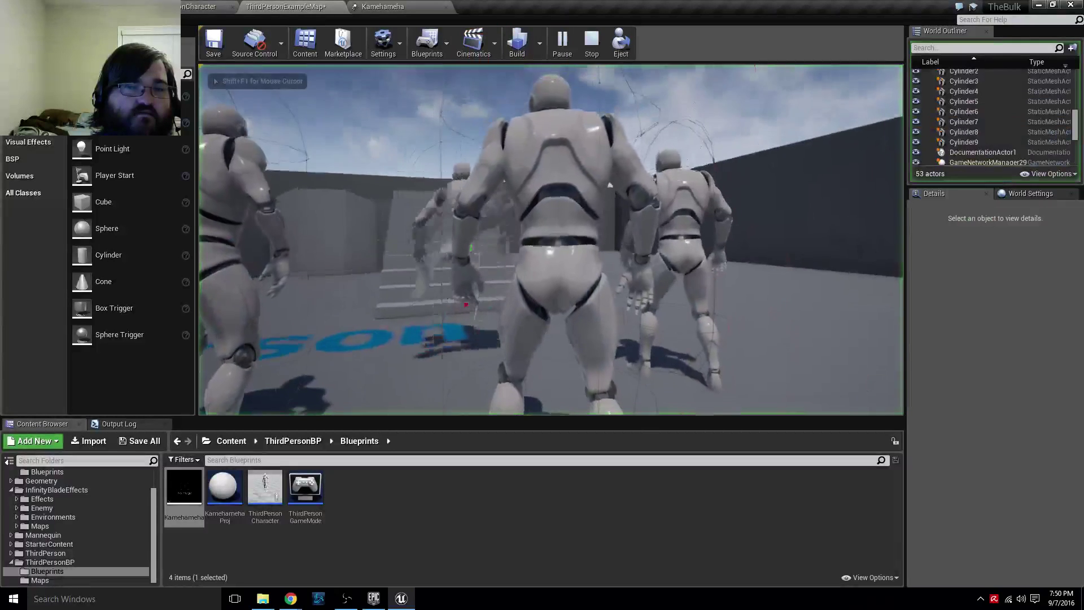
pyautogui.press('s')
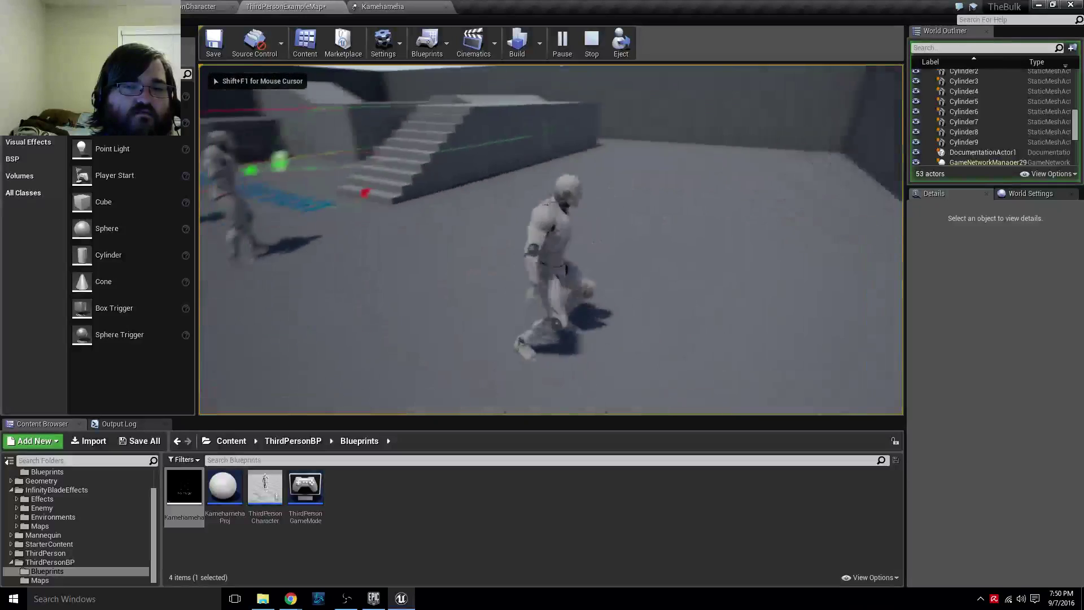
pyautogui.press('w')
pyautogui.press('f')
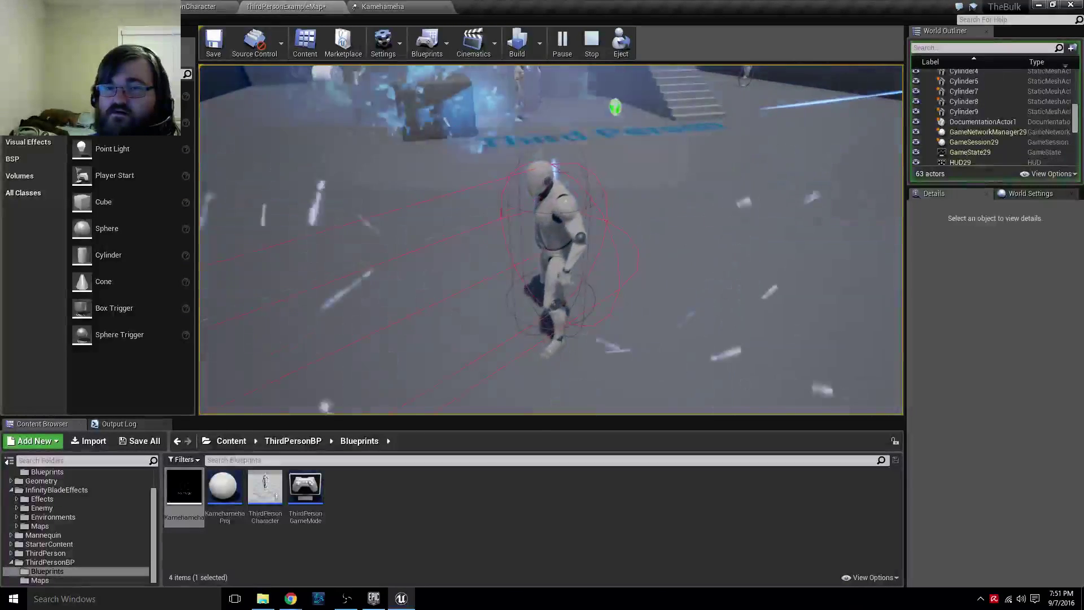
pyautogui.press('Escape')
# Return to the ThirdPersonCharacter event graph and pan to the nodes on the left.
pyautogui.click(382, 7)
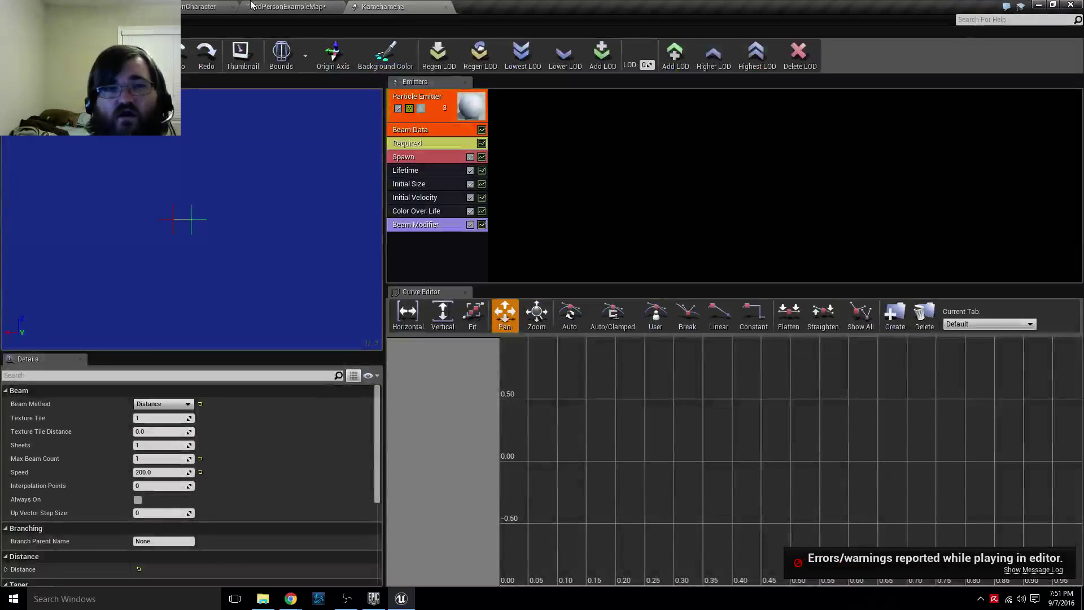
pyautogui.click(224, 7)
pyautogui.moveTo(608, 225)
pyautogui.mouseDown(button='right')
pyautogui.moveTo(802, 221)
pyautogui.moveTo(528, 218)
pyautogui.mouseUp(button='right')
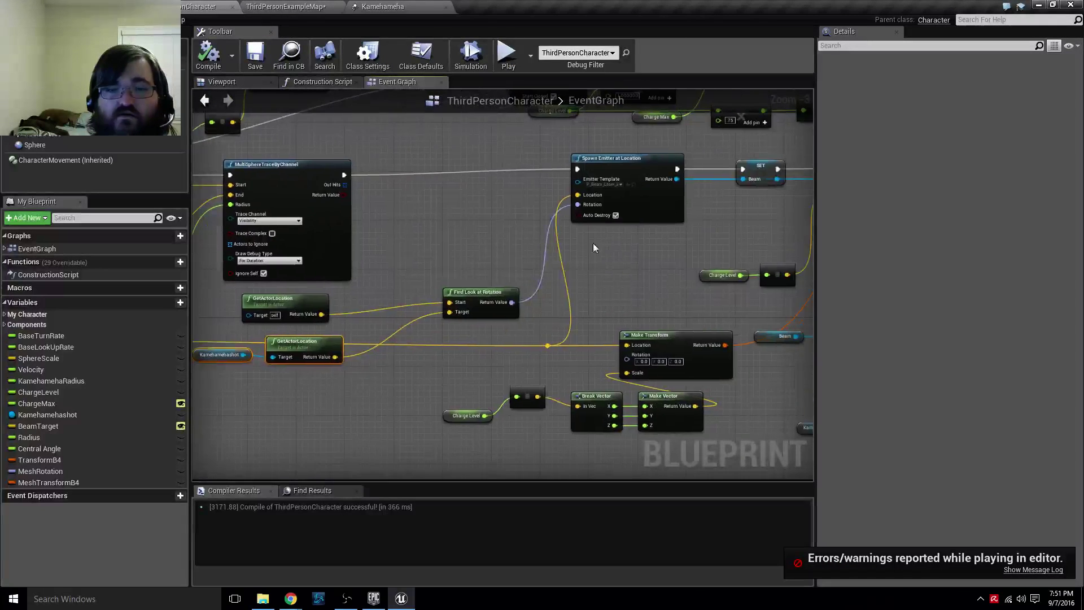
# Delete the Set Beam Target Point nodes and wire Kamehamehashot SET to Charge Level SET.
pyautogui.moveTo(562, 332); pyautogui.dragTo(414, 310, button='right')
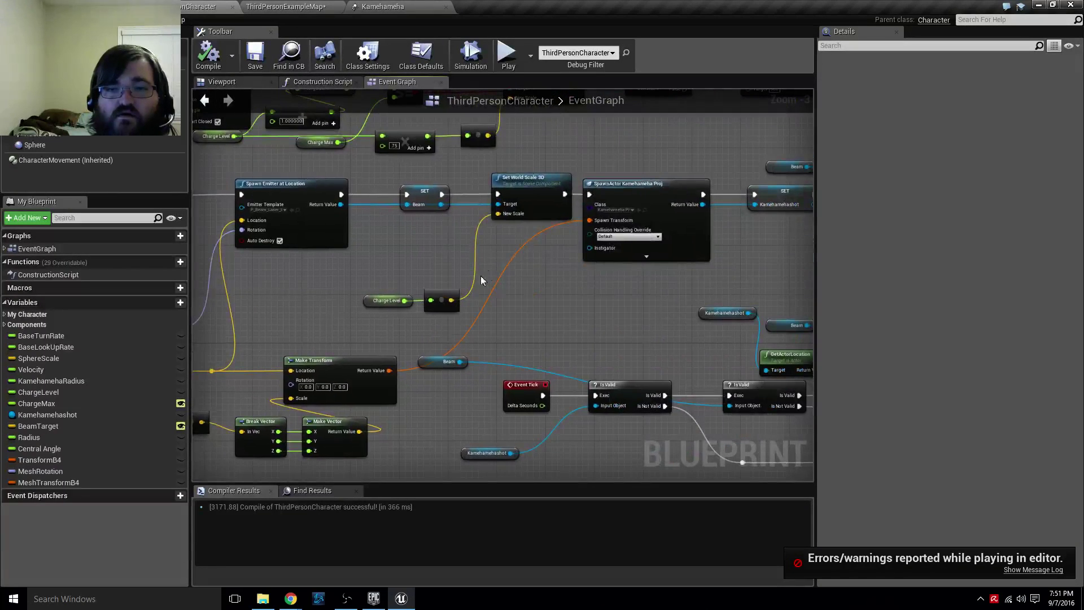
pyautogui.moveTo(489, 189); pyautogui.dragTo(195, 280, button='right')
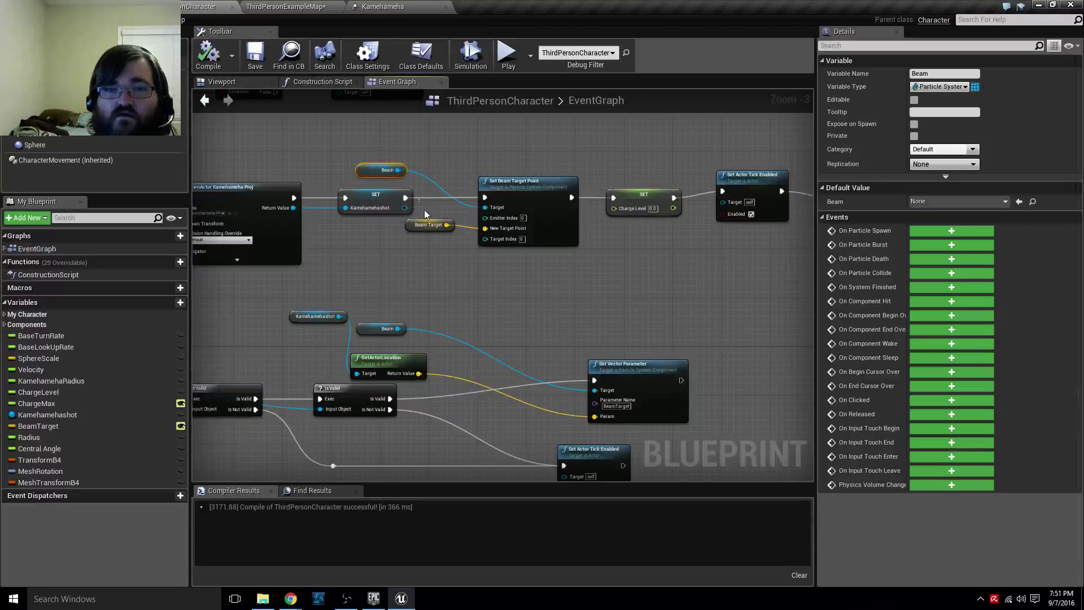
pyautogui.keyDown('ctrl'); pyautogui.click(428, 224); pyautogui.keyUp('ctrl')
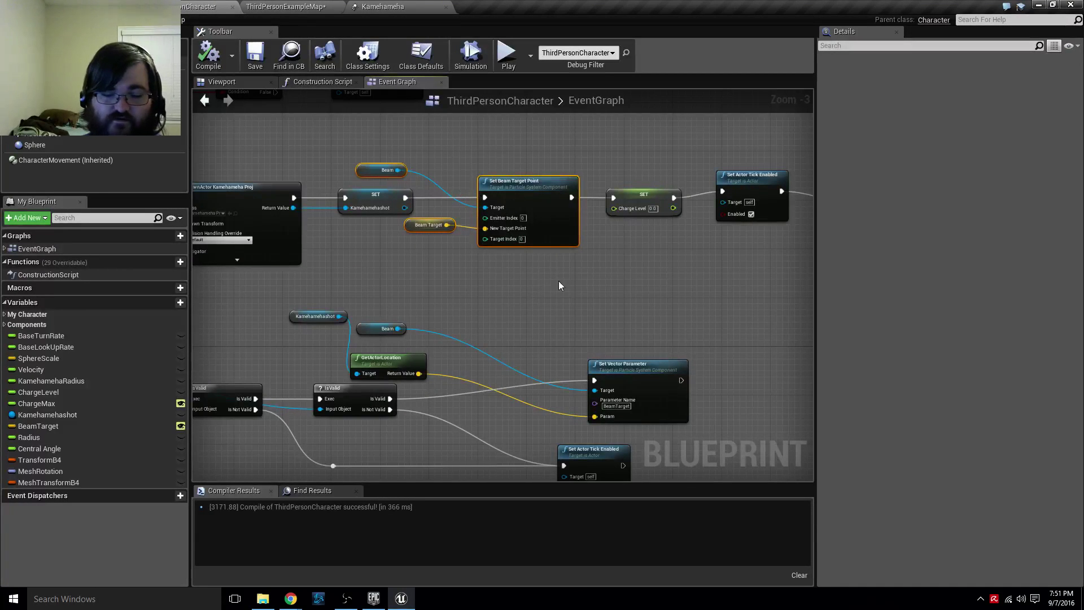
pyautogui.press('Delete')
pyautogui.moveTo(405, 199); pyautogui.dragTo(621, 201)
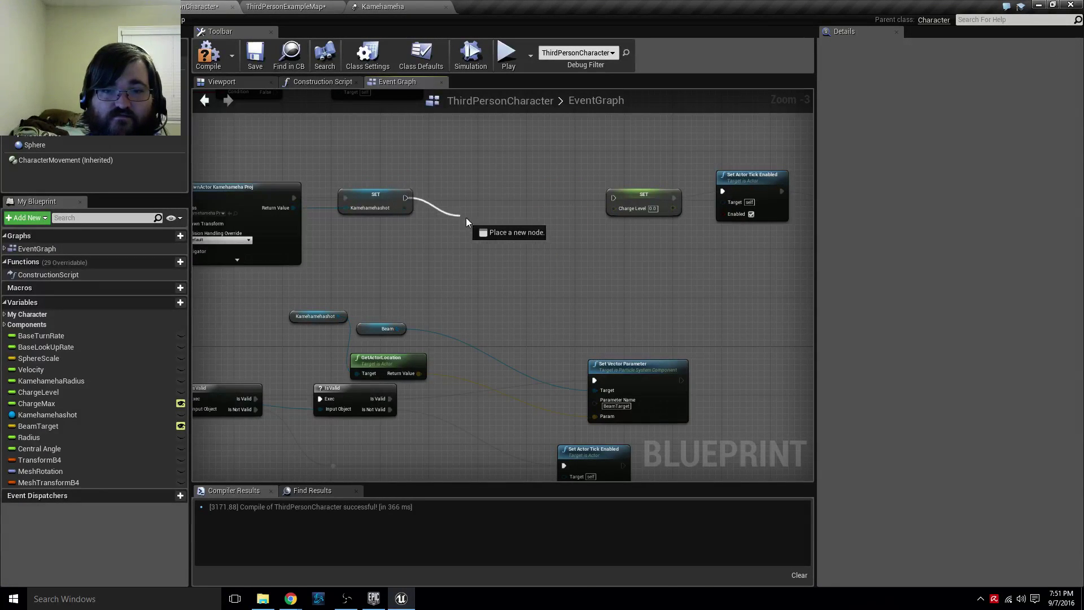
pyautogui.moveTo(370, 367); pyautogui.dragTo(532, 297, button='right')
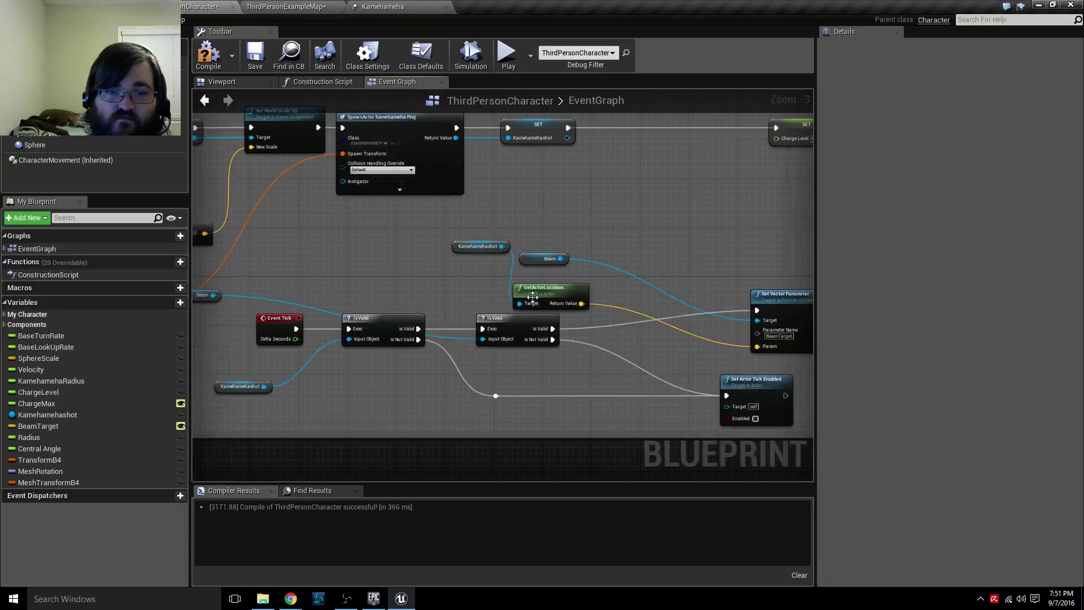
# Delete the tick-driven beam aiming nodes and the unused Event Tick node.
pyautogui.moveTo(452, 252); pyautogui.dragTo(356, 212, button='right')
pyautogui.moveTo(263, 175); pyautogui.dragTo(716, 377)
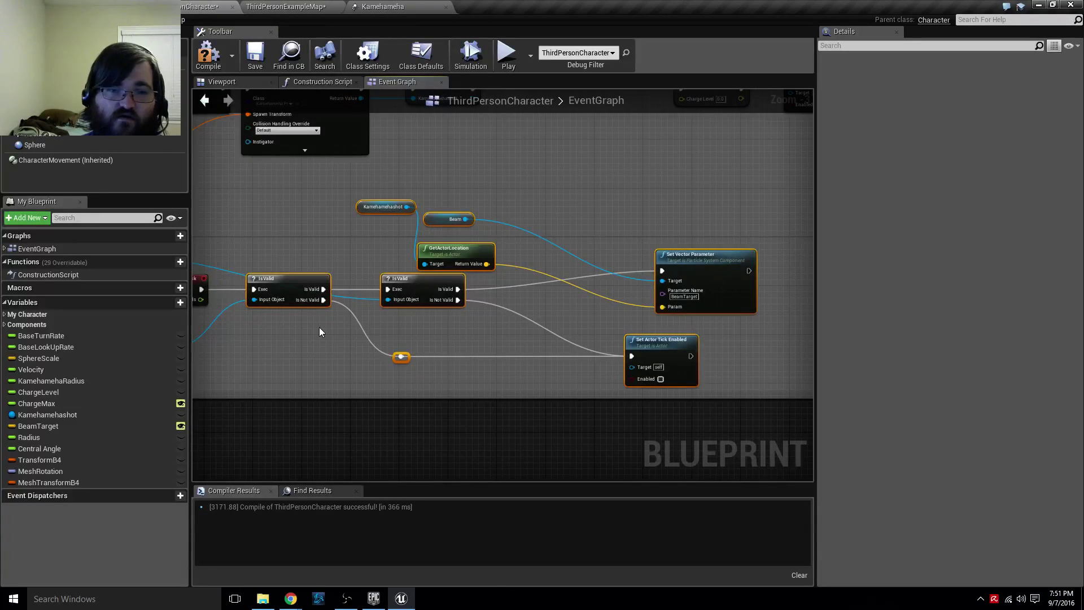
pyautogui.press('Delete')
pyautogui.moveTo(321, 336); pyautogui.dragTo(362, 295, button='right')
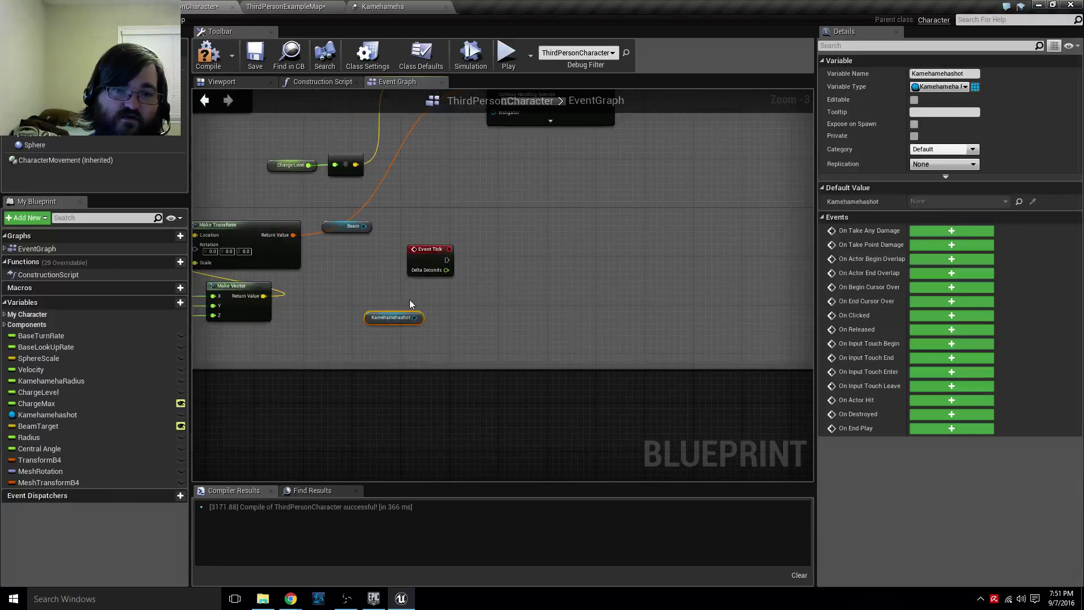
pyautogui.press('Delete')
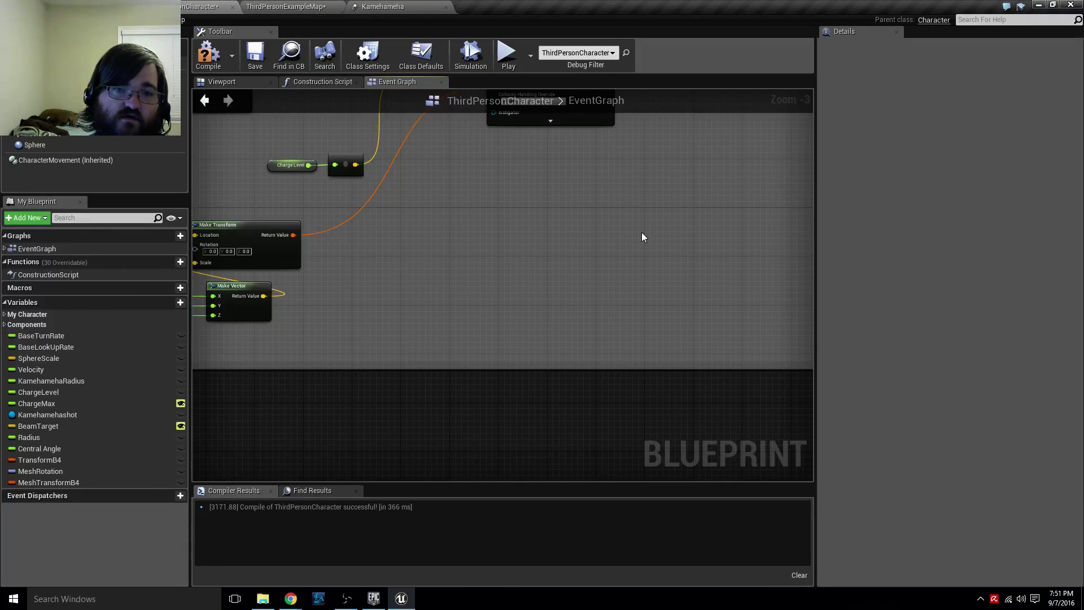
# Delete Set Actor Tick Enabled and move the Reloaded node next to SET Charge Level.
pyautogui.moveTo(641, 232)
pyautogui.mouseDown(button='right')
pyautogui.moveTo(465, 381)
pyautogui.moveTo(337, 343)
pyautogui.mouseUp(button='right')
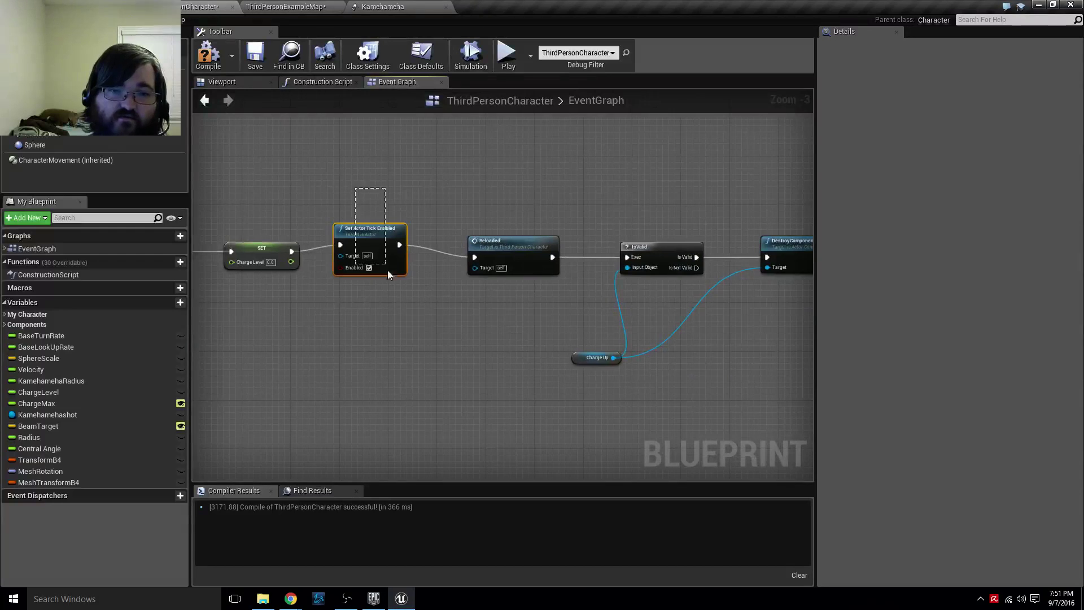
pyautogui.press('Delete')
pyautogui.moveTo(477, 257); pyautogui.dragTo(342, 258)
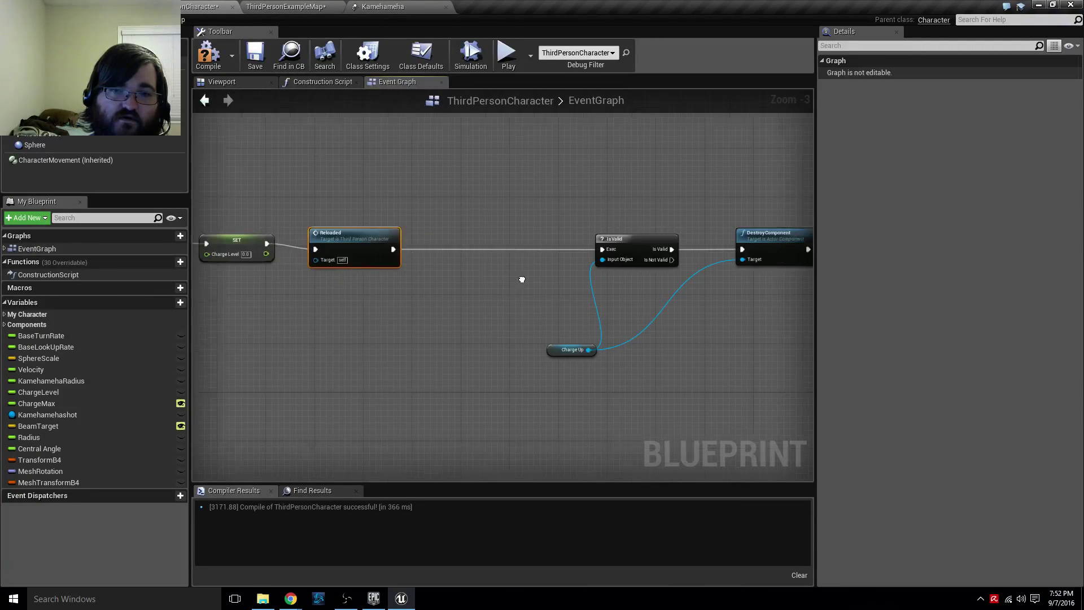
pyautogui.moveTo(316, 210); pyautogui.dragTo(729, 385)
pyautogui.moveTo(729, 385)
pyautogui.mouseDown(button='right')
pyautogui.moveTo(342, 386)
pyautogui.moveTo(438, 350)
pyautogui.mouseUp(button='right')
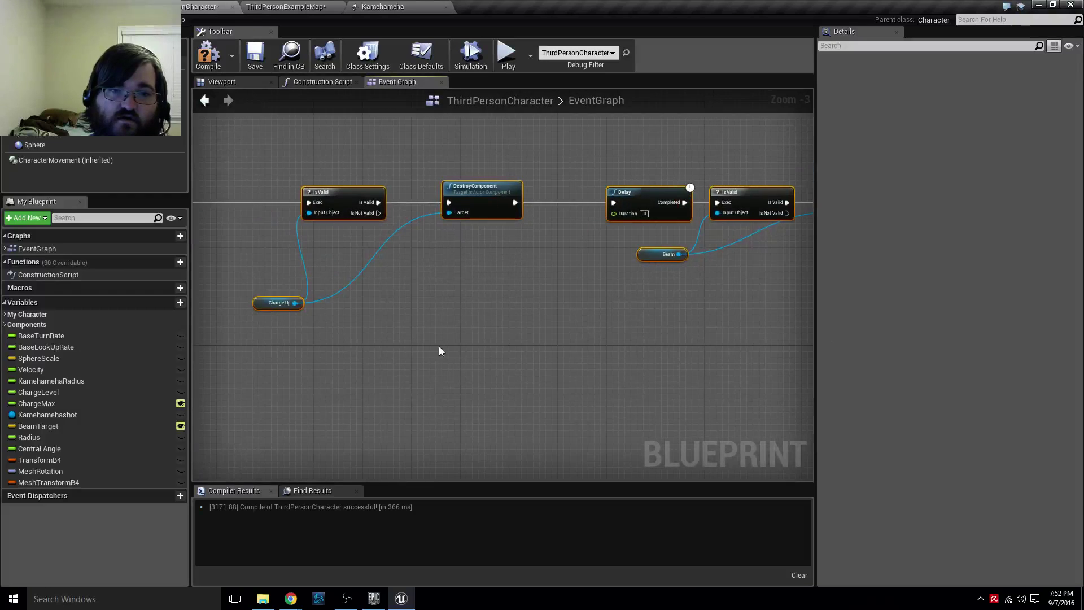
pyautogui.moveTo(471, 213); pyautogui.dragTo(545, 219, button='right')
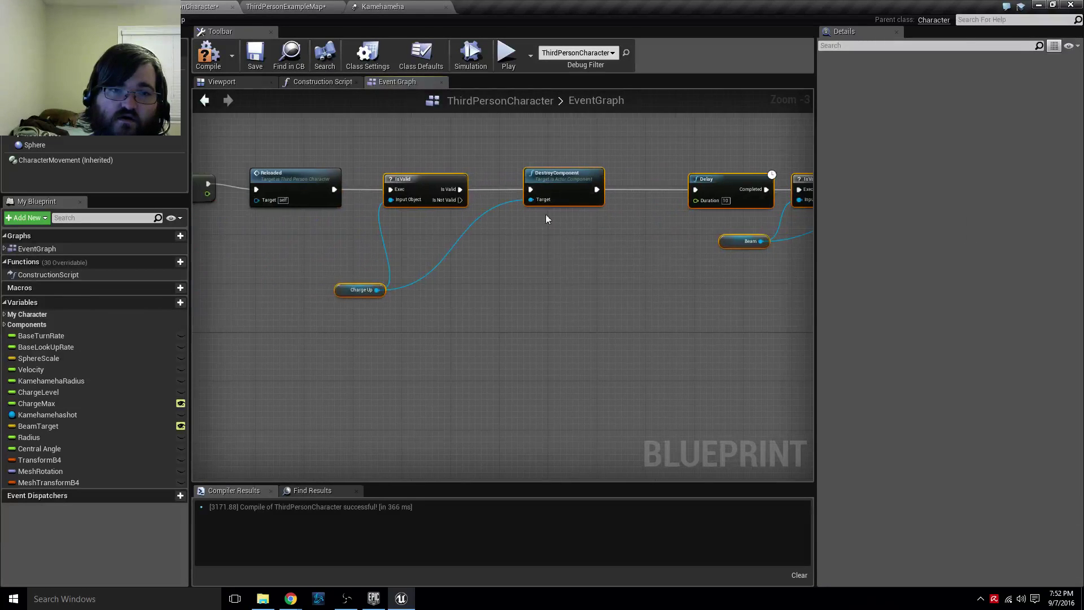
# Clear the selection, review the SpawnActor and SET nodes, and compile the ThirdPersonCharacter blueprint.
pyautogui.moveTo(510, 334); pyautogui.dragTo(399, 340, button='right')
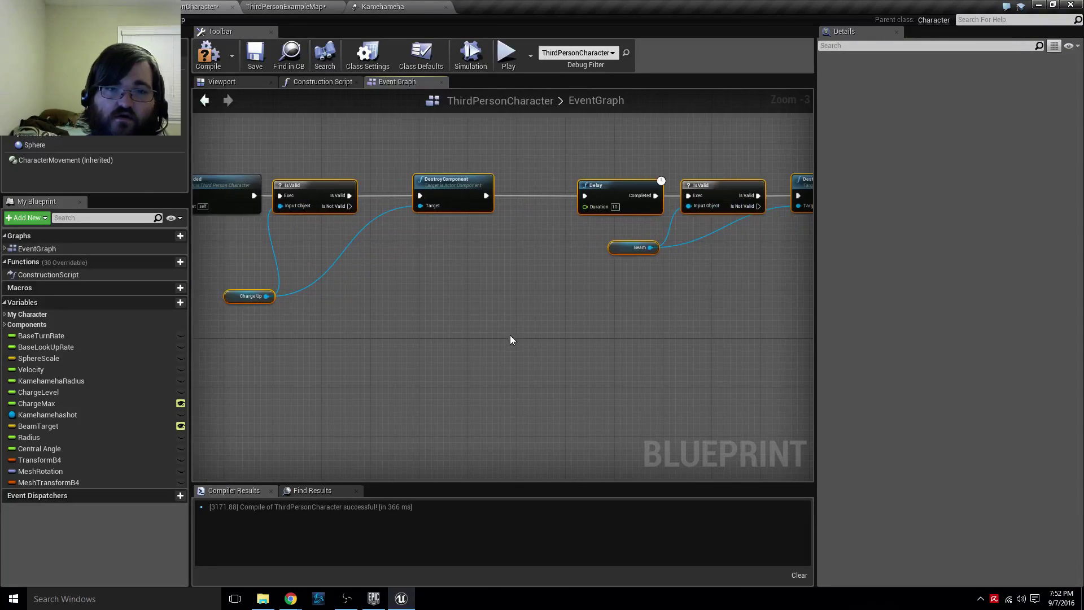
pyautogui.click(391, 331)
pyautogui.scroll(2, 433, 258)
pyautogui.scroll(1, 405, 238)
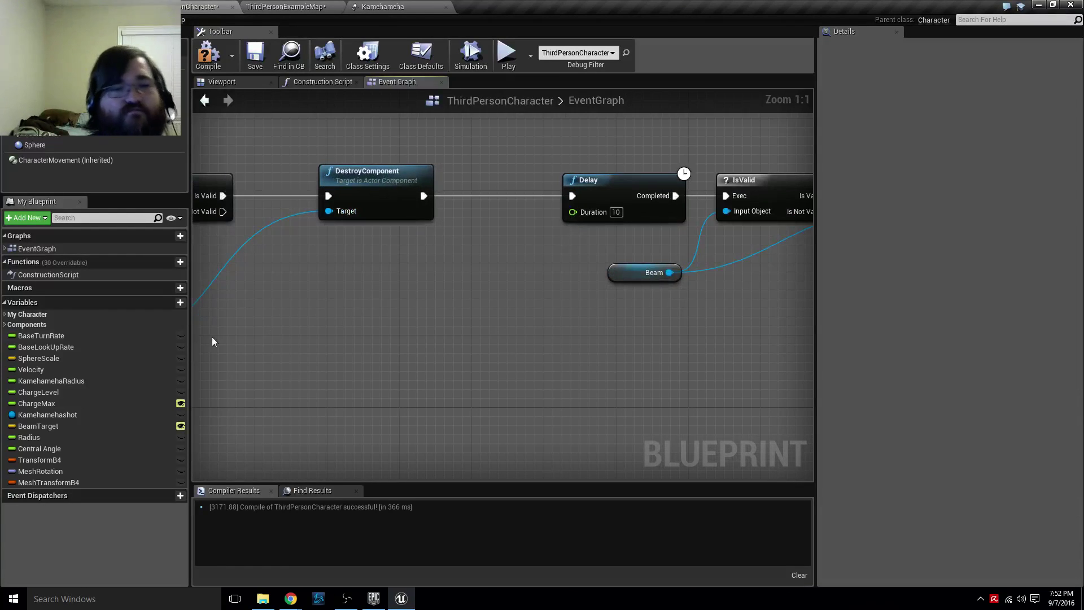
pyautogui.scroll(-4, 395, 316)
pyautogui.moveTo(395, 316); pyautogui.dragTo(1046, 285, button='right')
pyautogui.scroll(2, 397, 324)
pyautogui.click(208, 54)
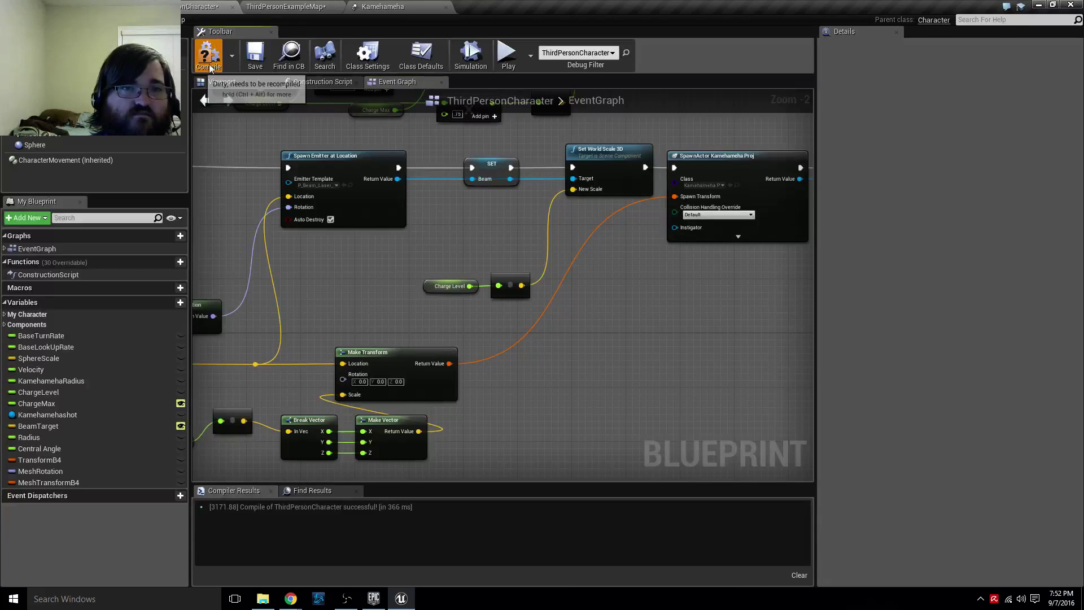
# Save the ThirdPersonCharacter blueprint and start play-in-editor on ThirdPersonExampleMap.
pyautogui.click(257, 62)
pyautogui.click(317, 6)
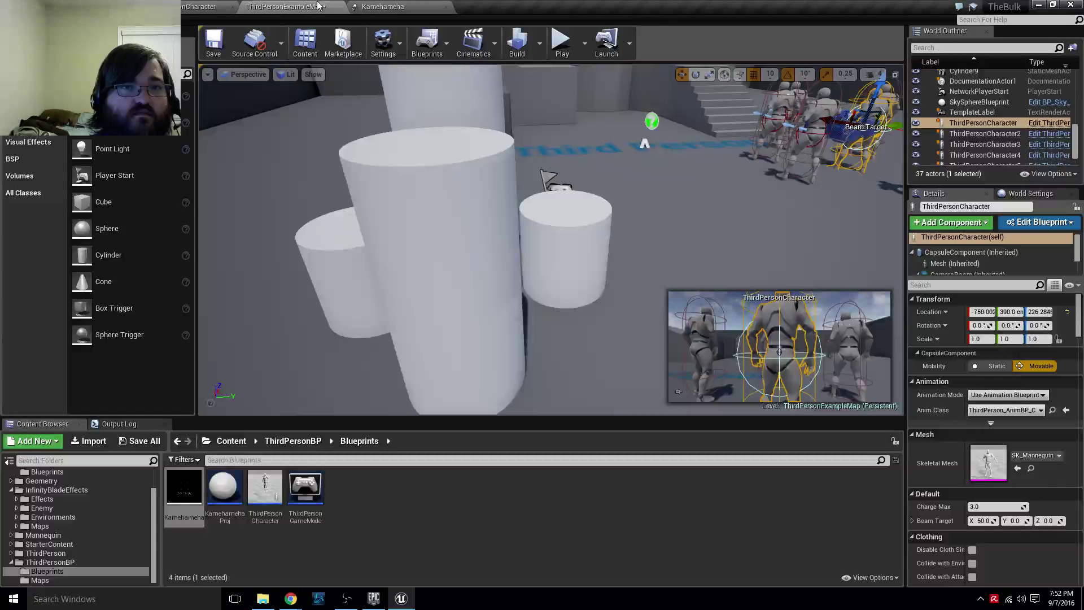
pyautogui.click(562, 43)
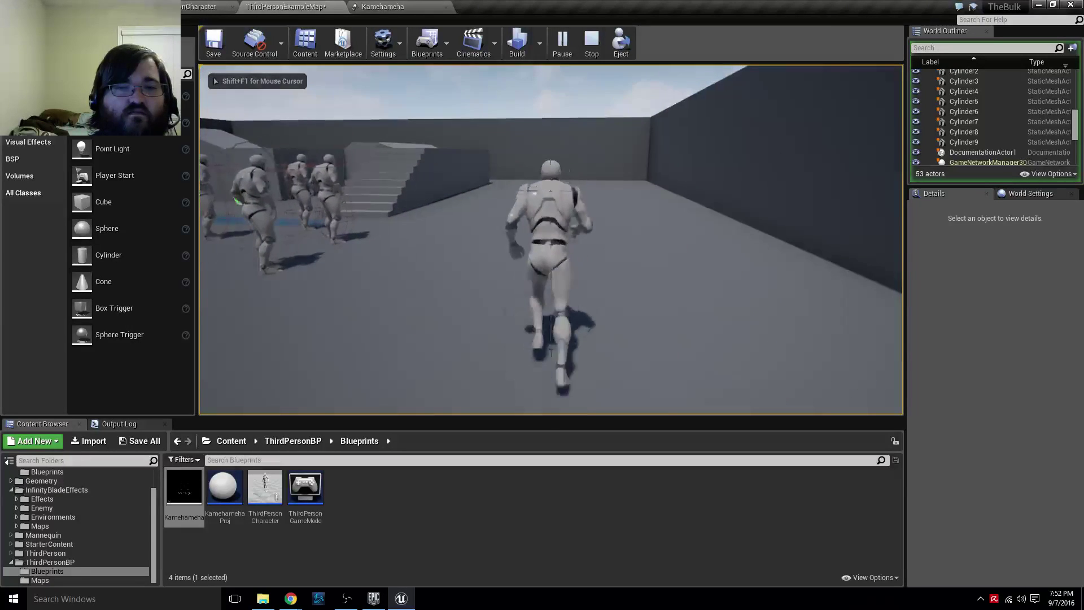
# Fire Kamehameha beams with E and F while running the character forward toward the enemies.
pyautogui.press('e')
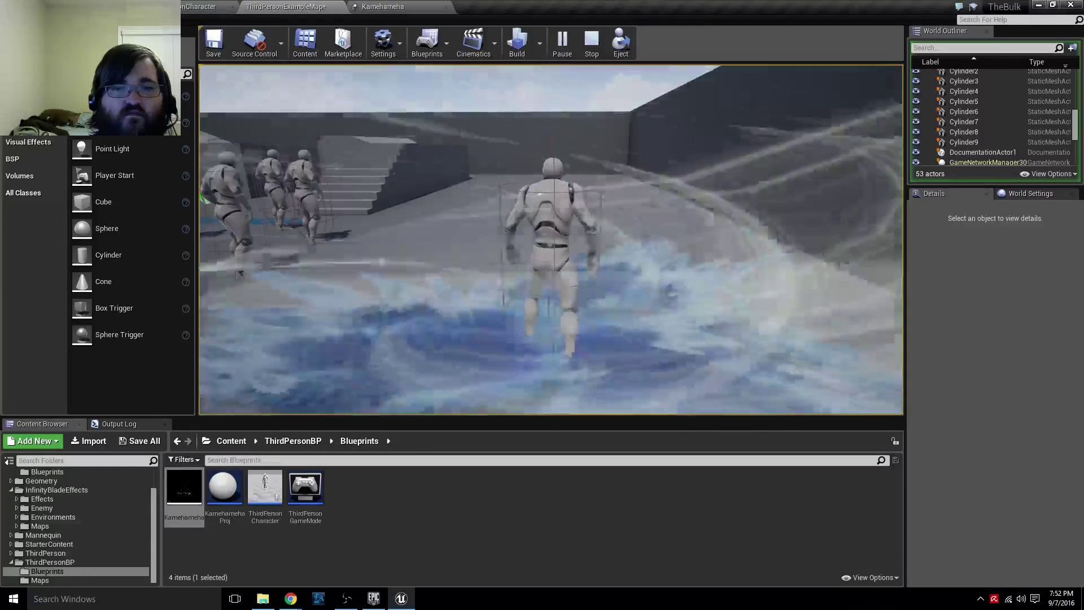
pyautogui.press('w')
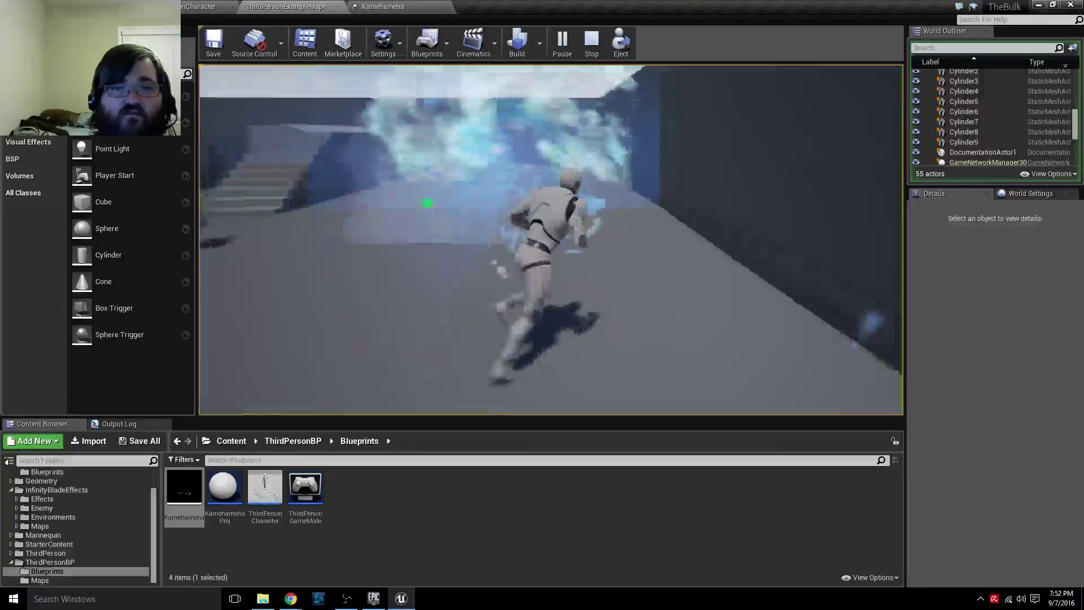
pyautogui.press('w')
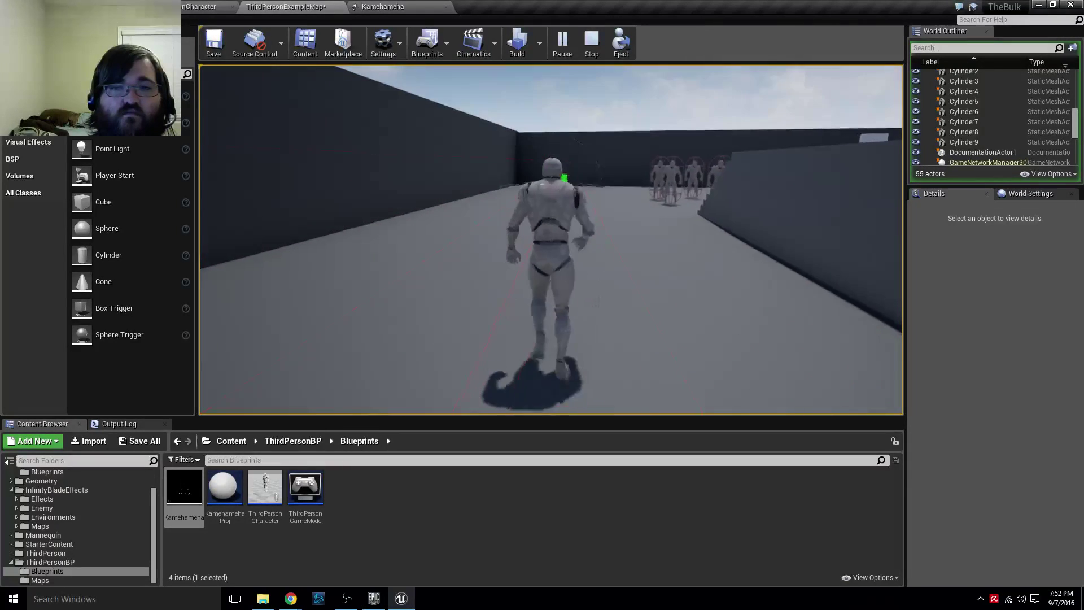
pyautogui.press('f')
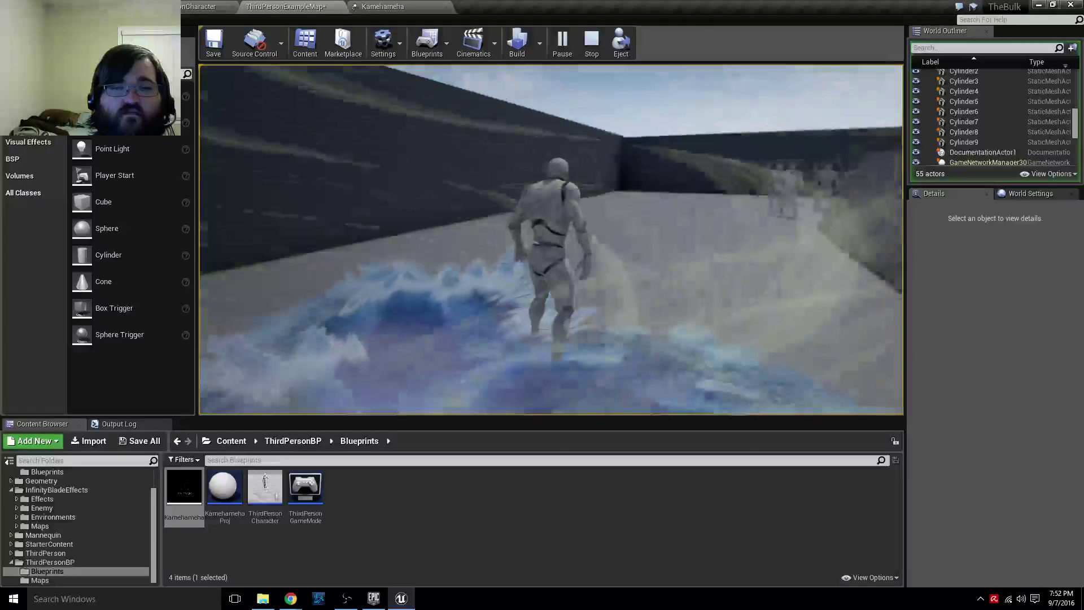
pyautogui.press('f')
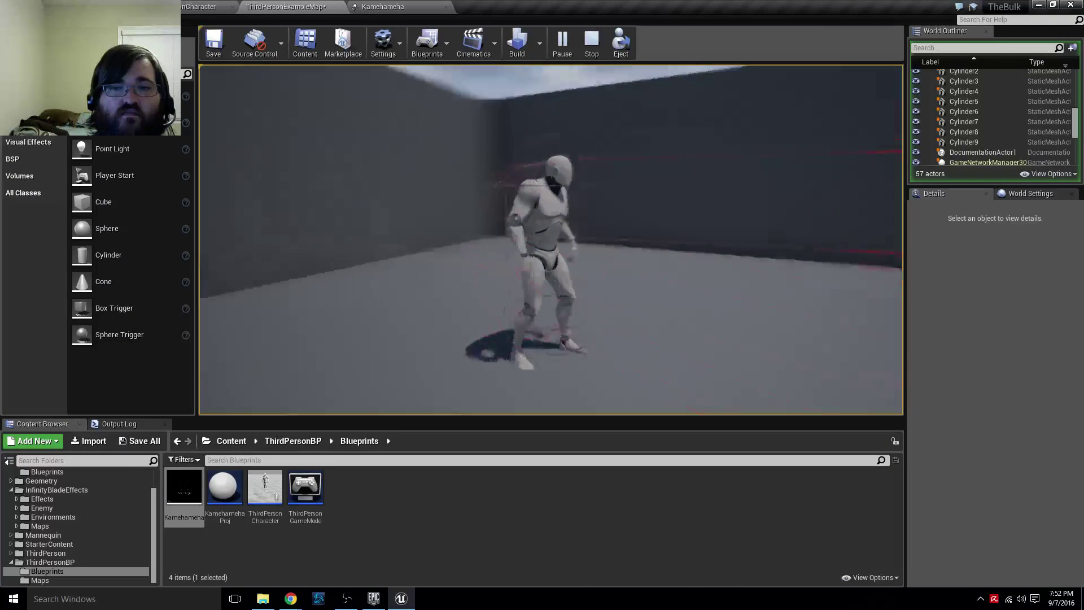
pyautogui.press('w')
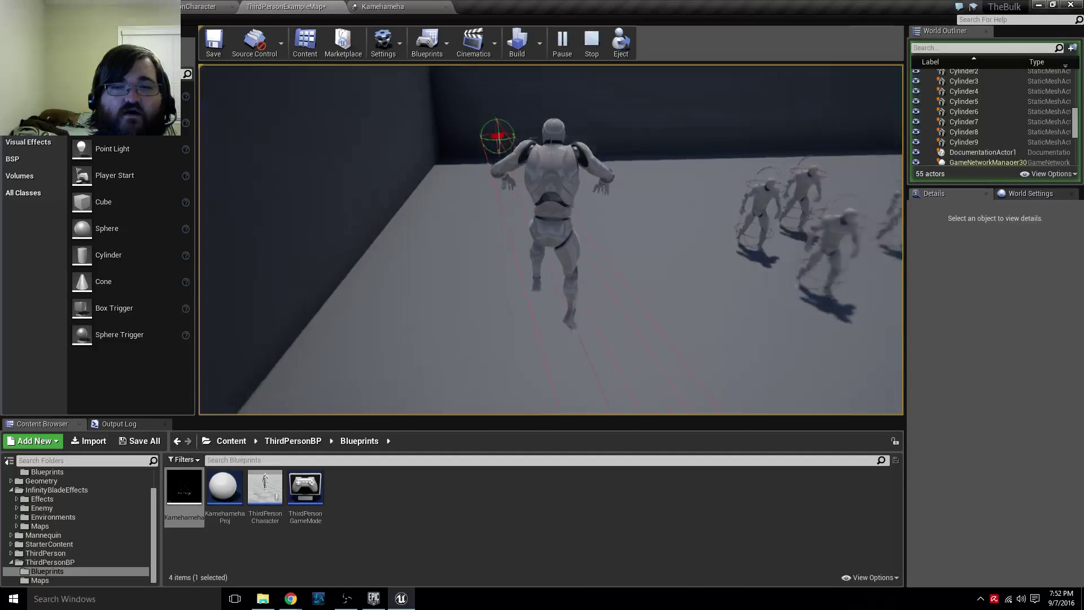
pyautogui.press('f')
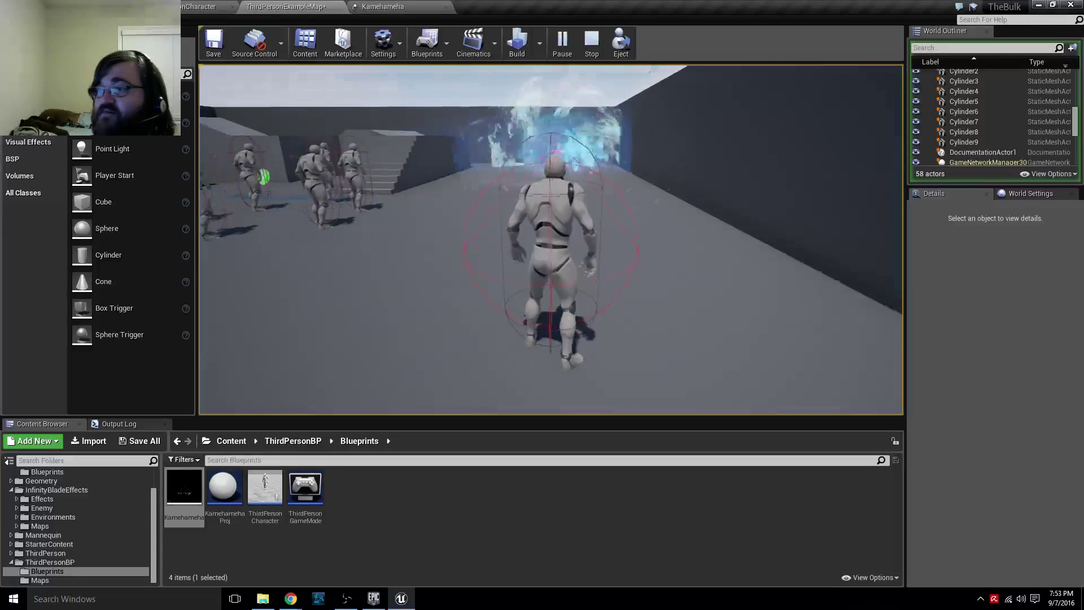
# Run the character past the mannequins, turn it back, then end the play session with Esc.
pyautogui.press('w')
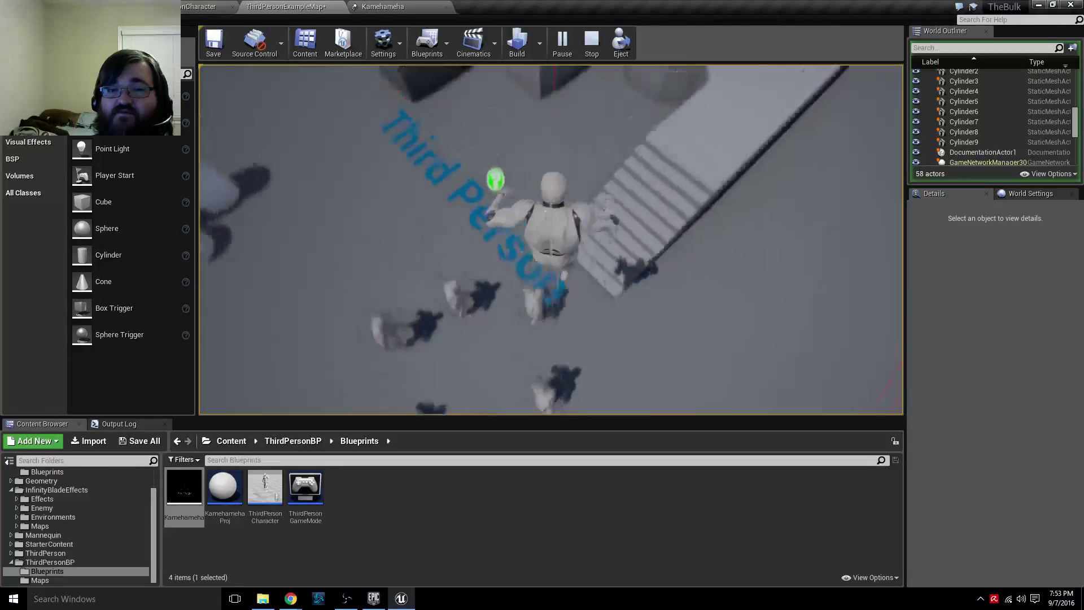
pyautogui.press('w')
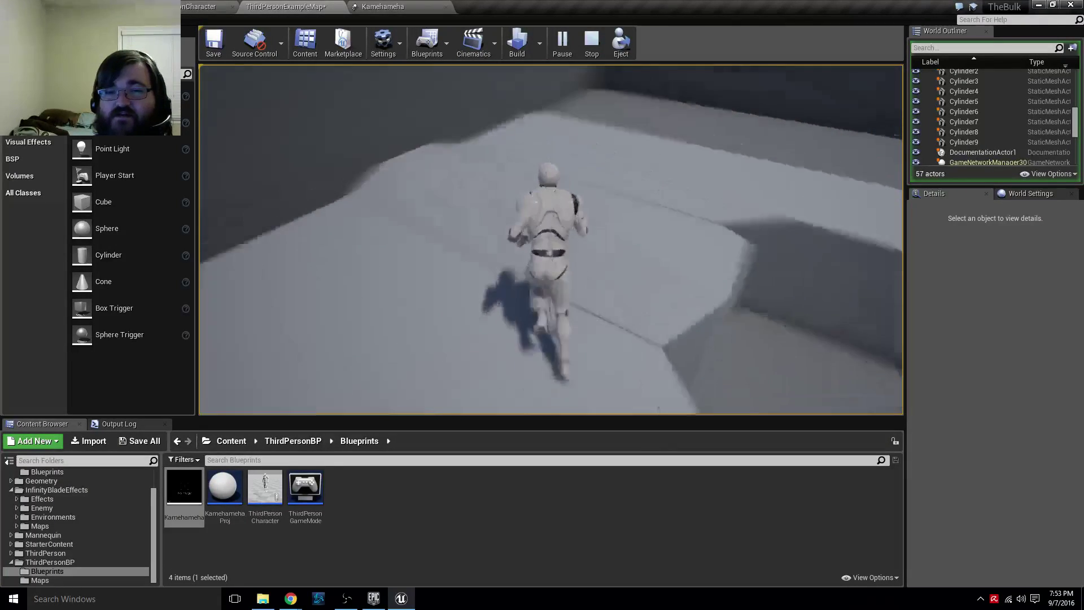
pyautogui.press('w')
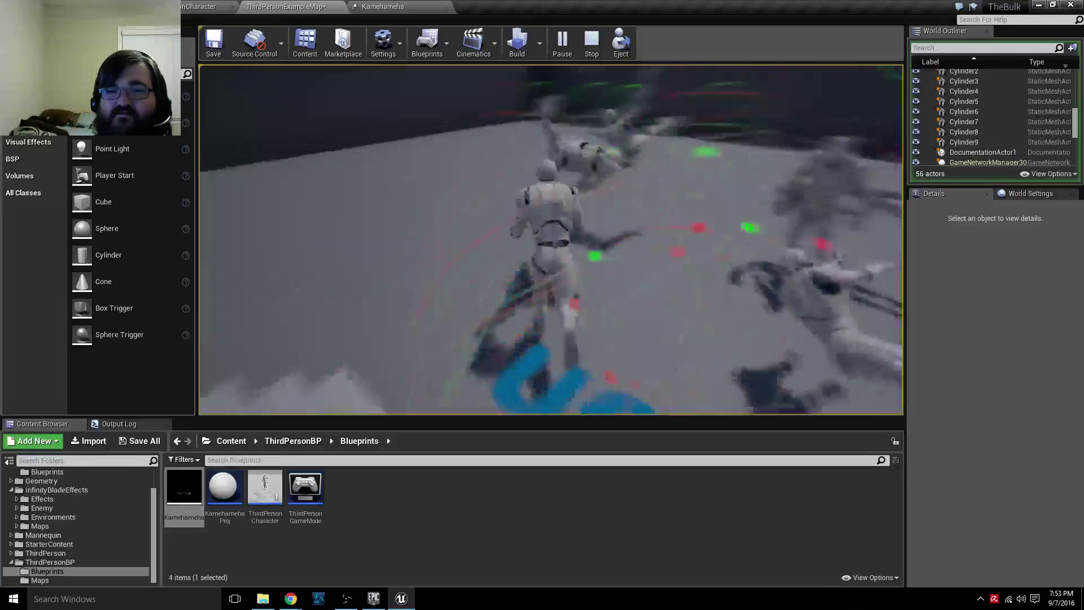
pyautogui.press('s')
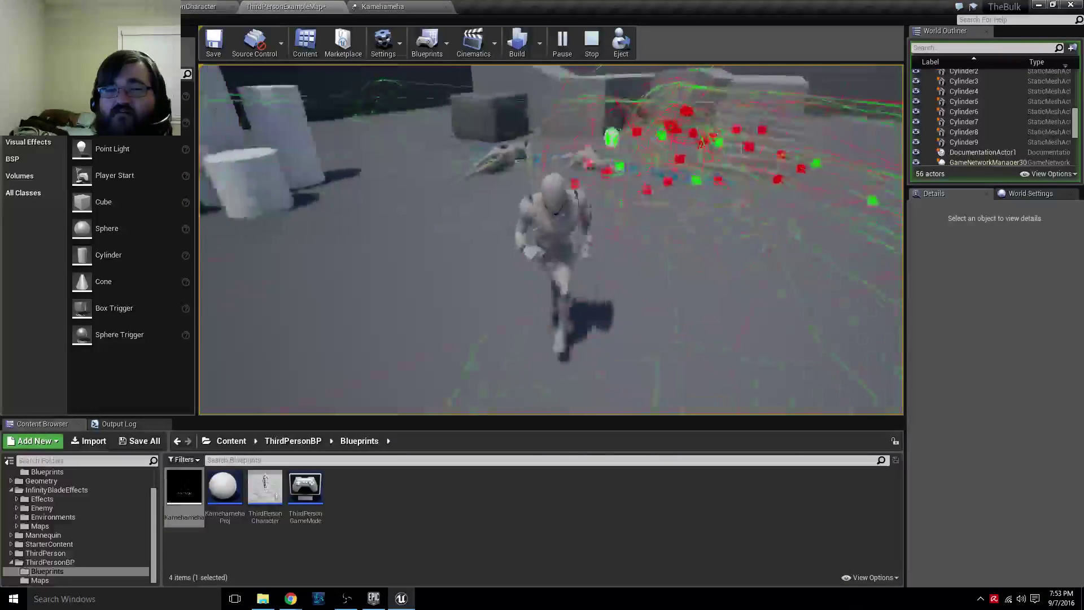
pyautogui.press('w')
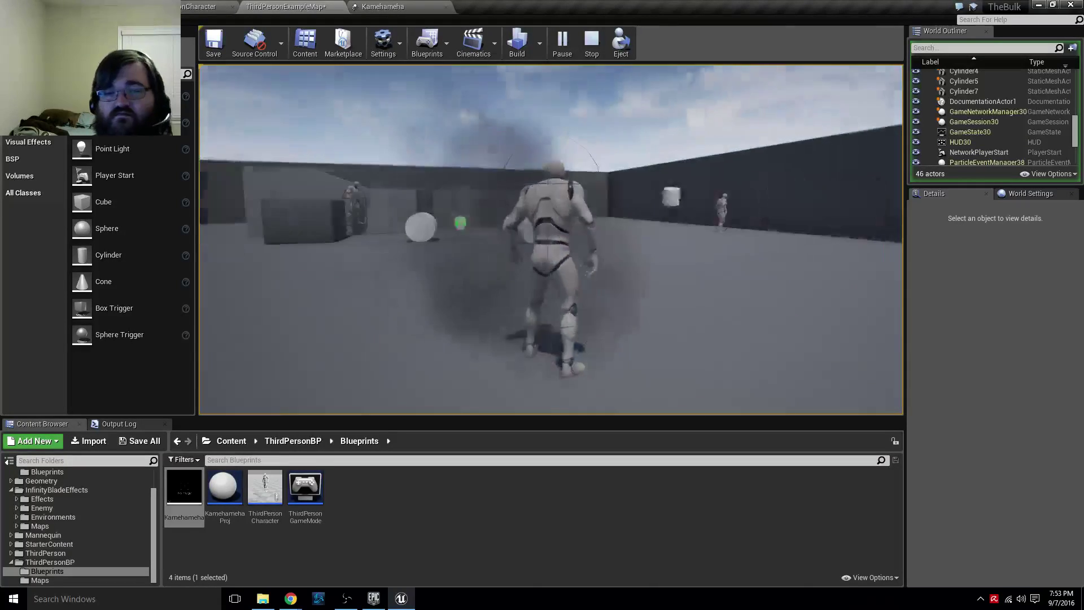
pyautogui.press('Escape')
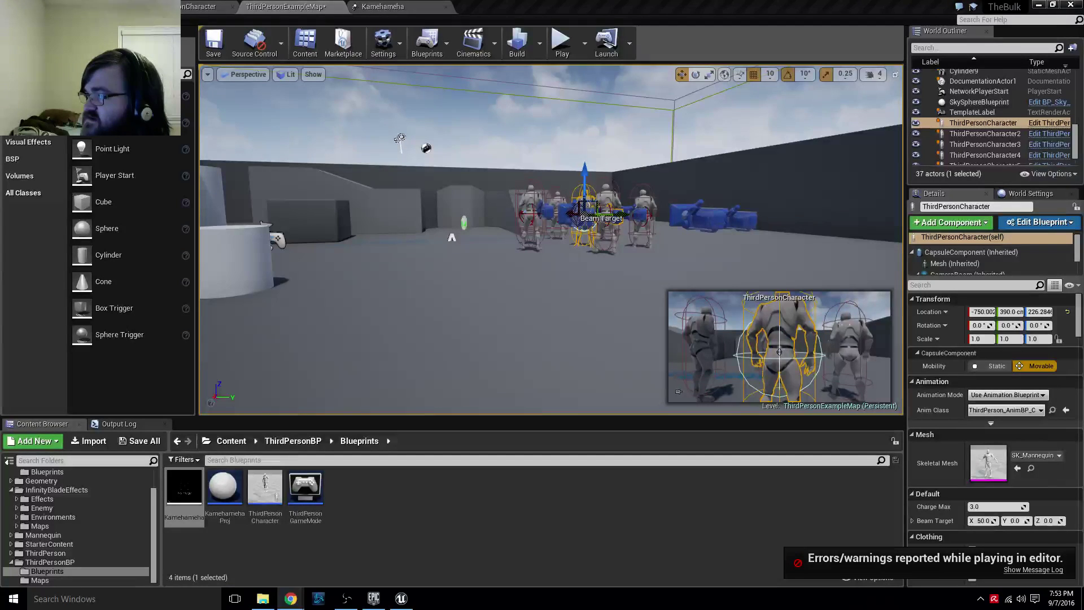
# Check the Message Log errors from play, then go back to the zoomed-out ThirdPersonCharacter event graph.
pyautogui.click(1031, 571)
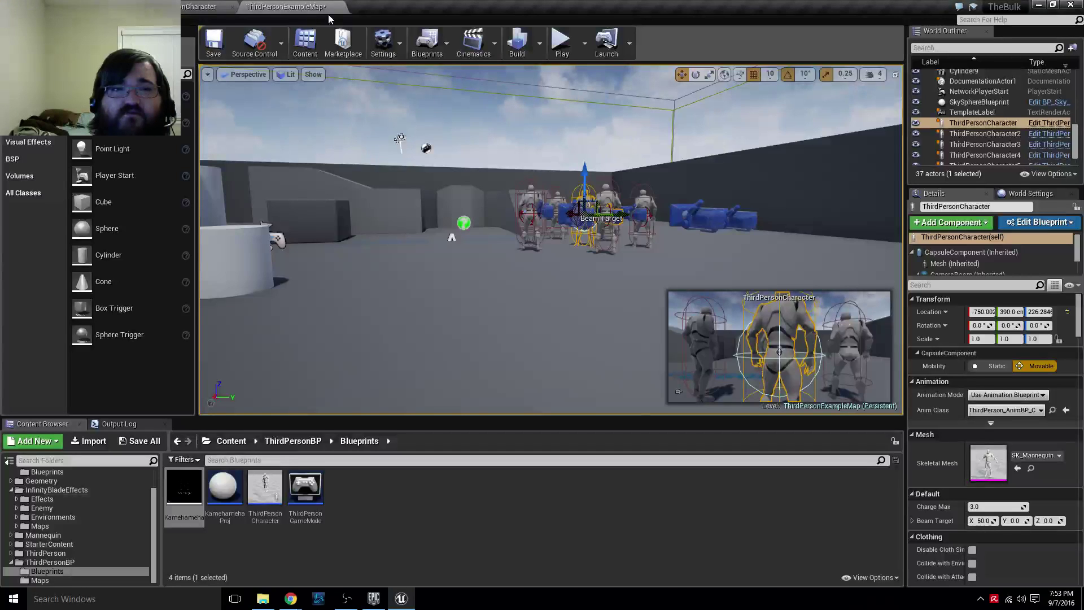
pyautogui.click(207, 6)
pyautogui.scroll(-2, 489, 313)
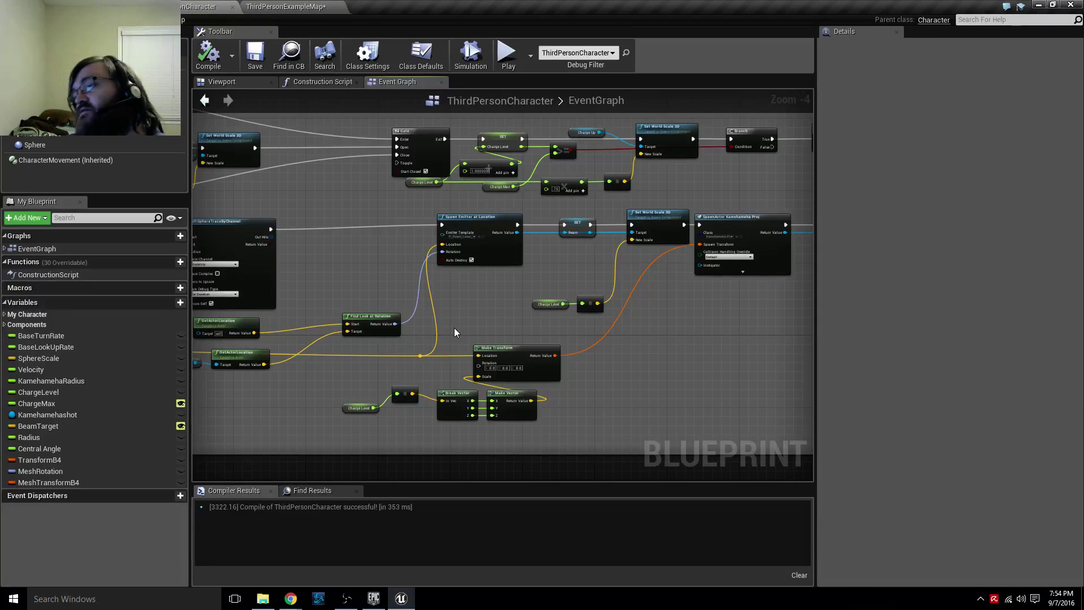
# Shift the Charge Level, Break Vector and Make Vector nodes left beside the beam logic and select the reroute node.
pyautogui.moveTo(496, 310); pyautogui.dragTo(677, 235, button='right')
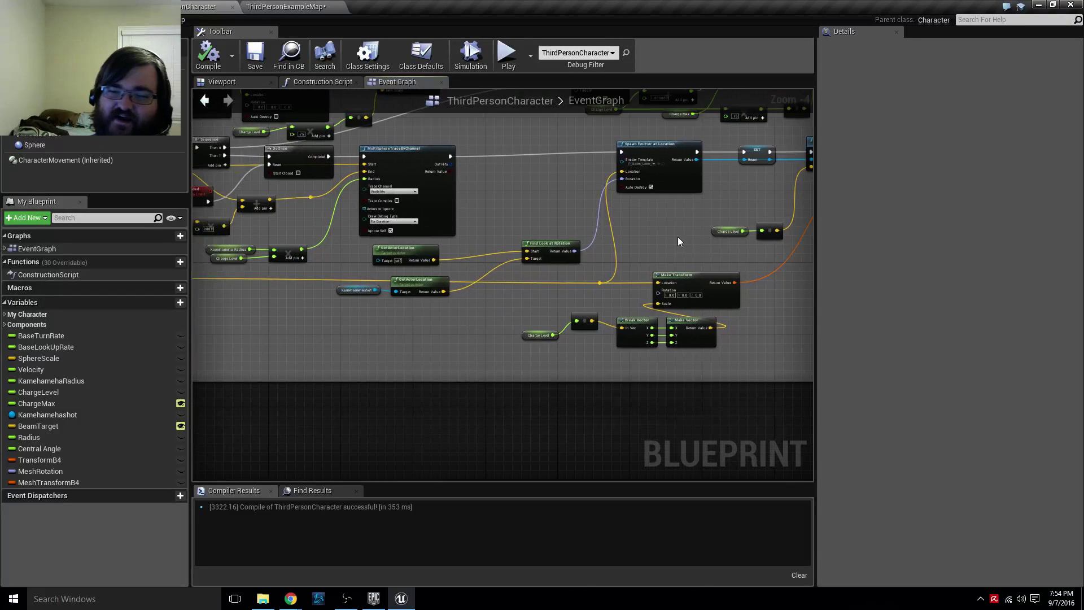
pyautogui.moveTo(476, 326)
pyautogui.mouseDown()
pyautogui.moveTo(709, 359)
pyautogui.moveTo(625, 317)
pyautogui.mouseUp()
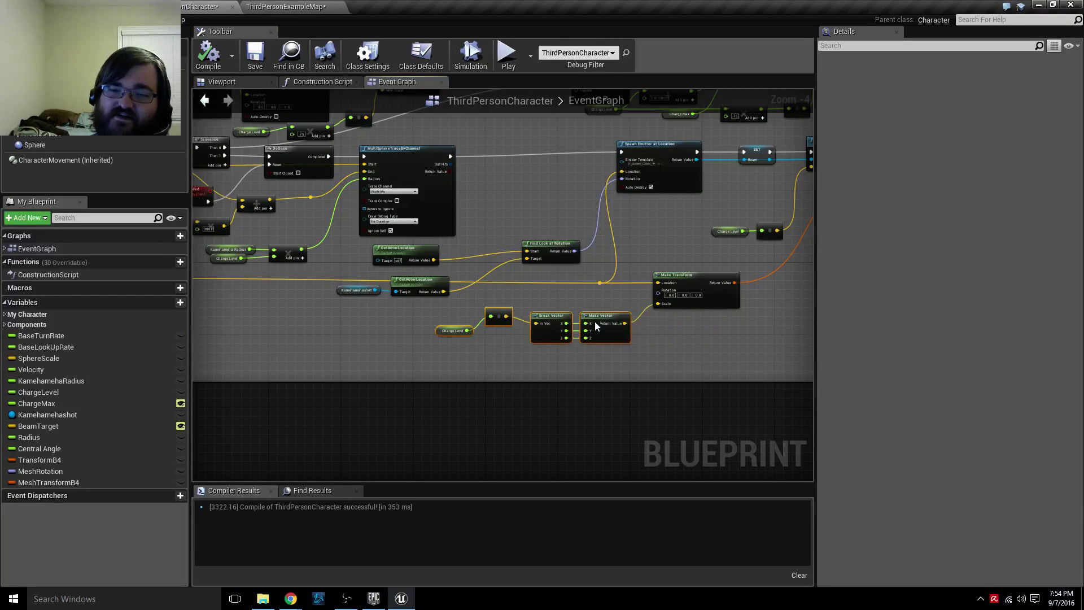
pyautogui.moveTo(625, 316); pyautogui.dragTo(809, 434, button='right')
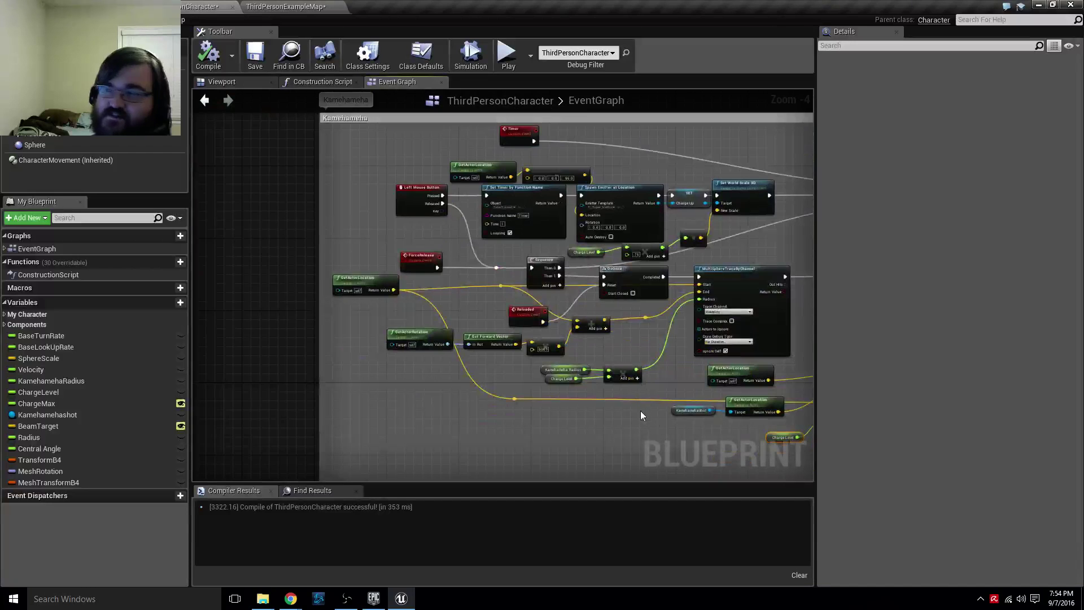
pyautogui.moveTo(640, 411); pyautogui.dragTo(557, 390, button='right')
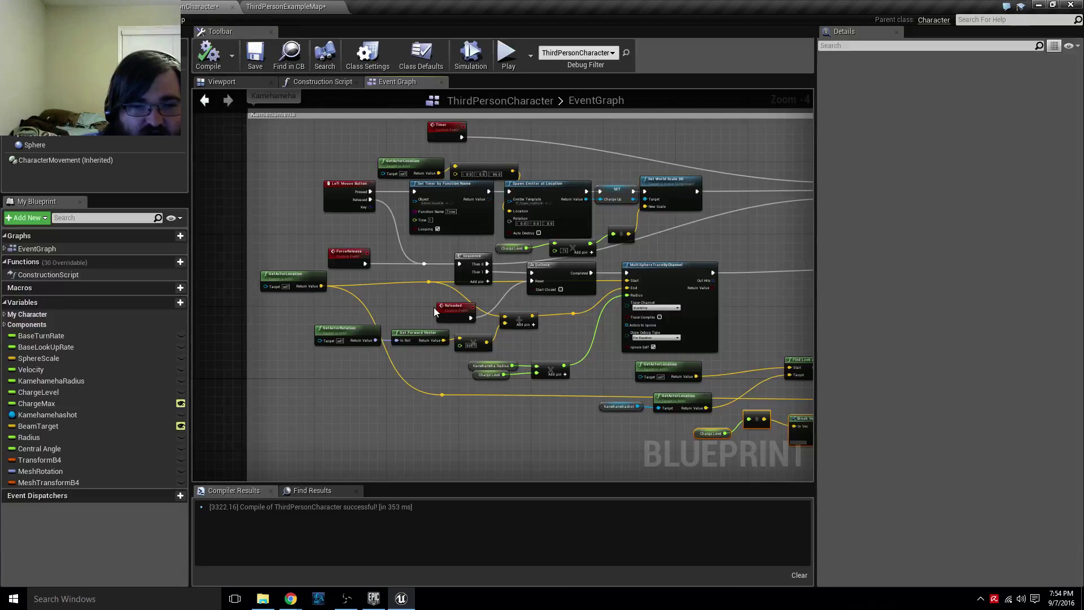
pyautogui.moveTo(431, 289); pyautogui.dragTo(433, 289)
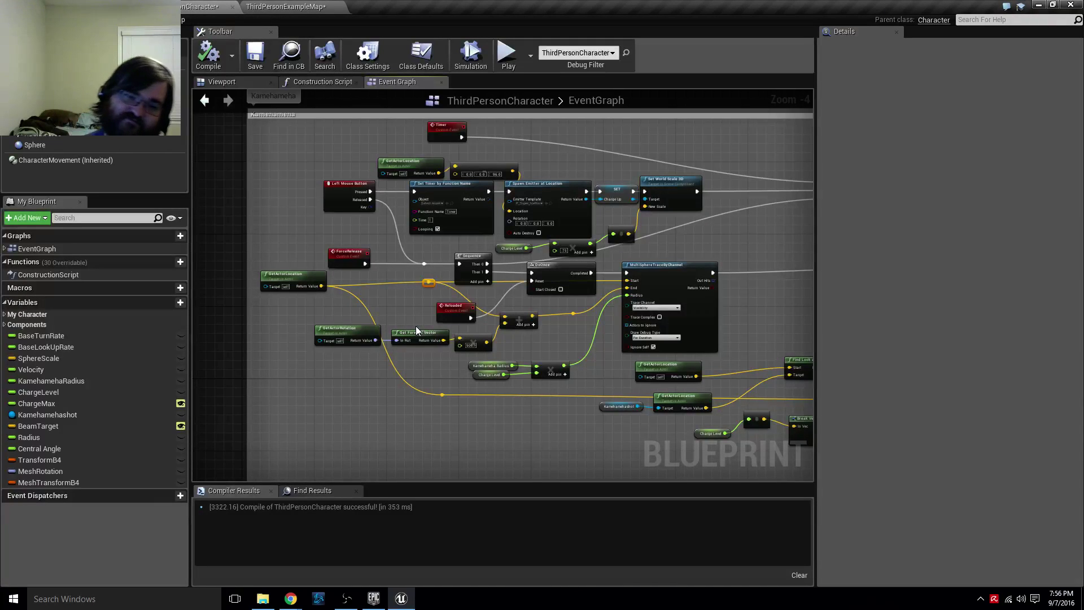
pyautogui.click(349, 599)
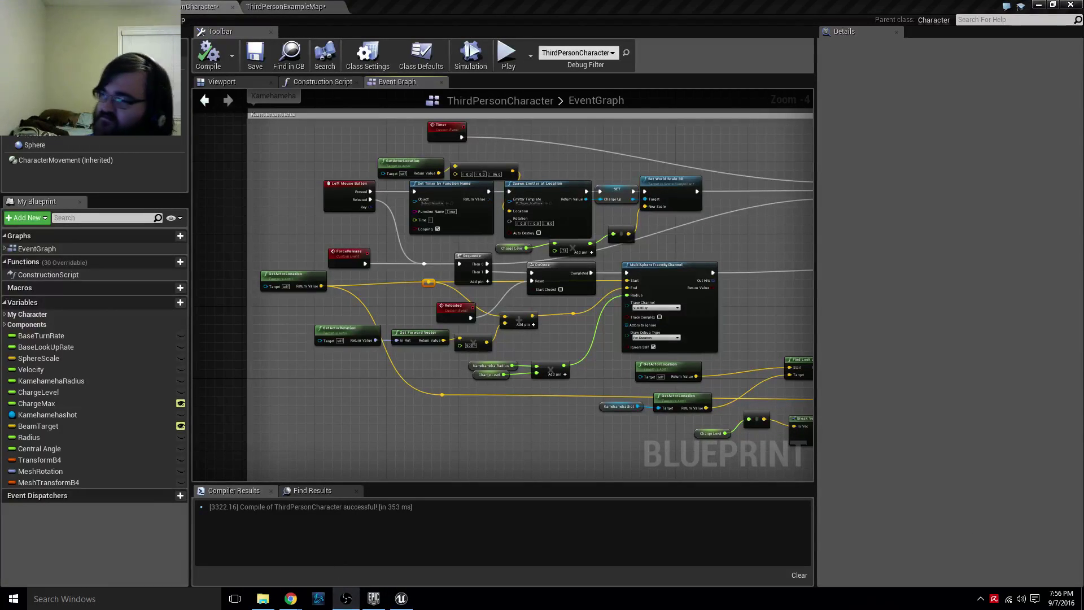